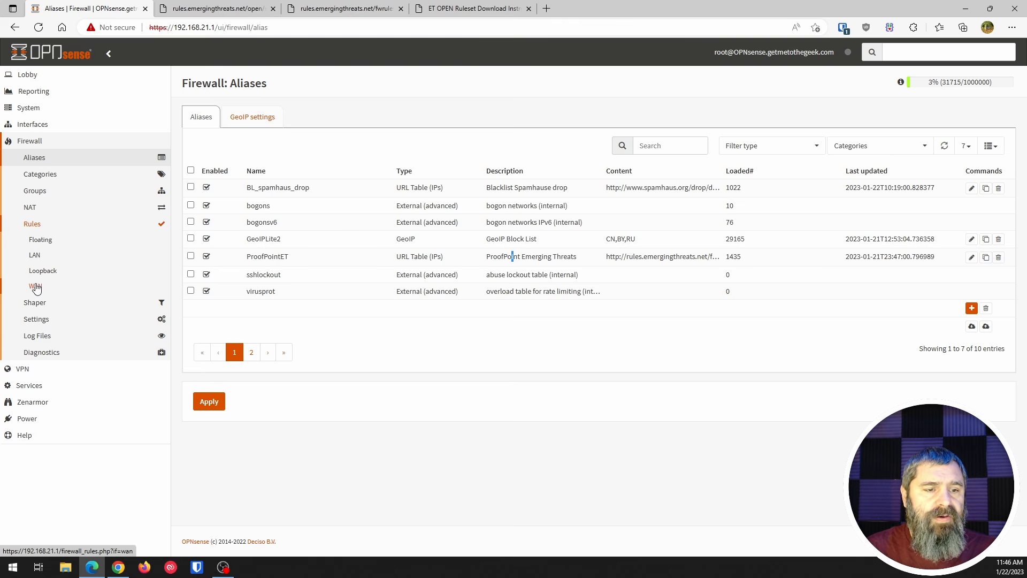
- Disable the ProofPointET and GeoIPLite2 block rules on the WAN interface and apply the firewall changes
left_click(35, 286)
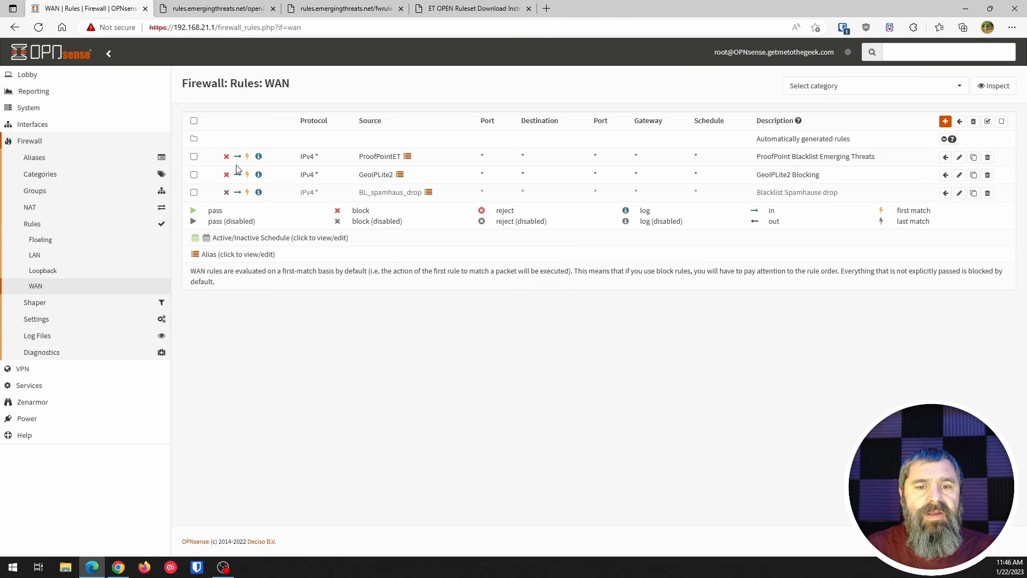
mouse_move(368, 179)
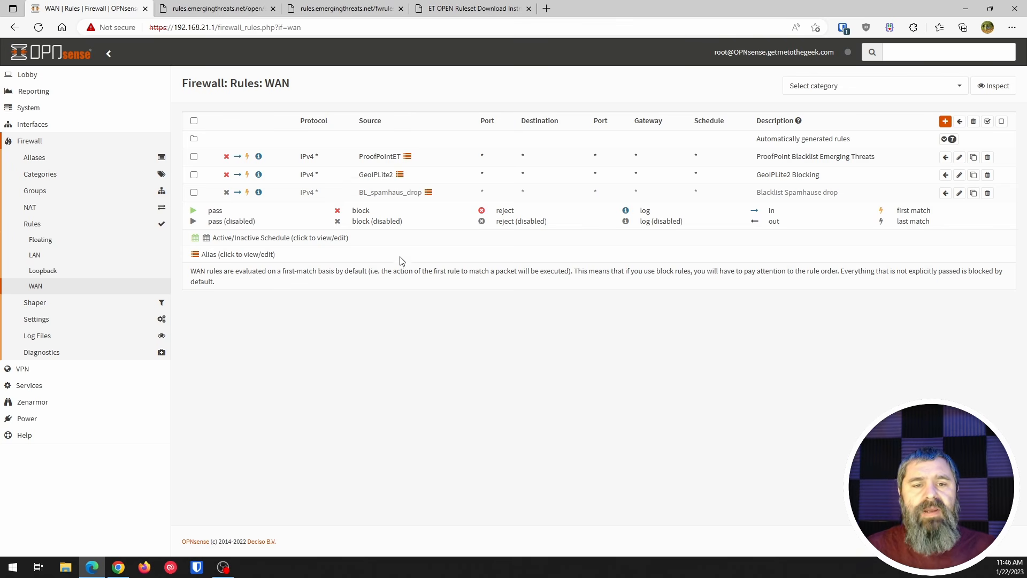
left_click(226, 157)
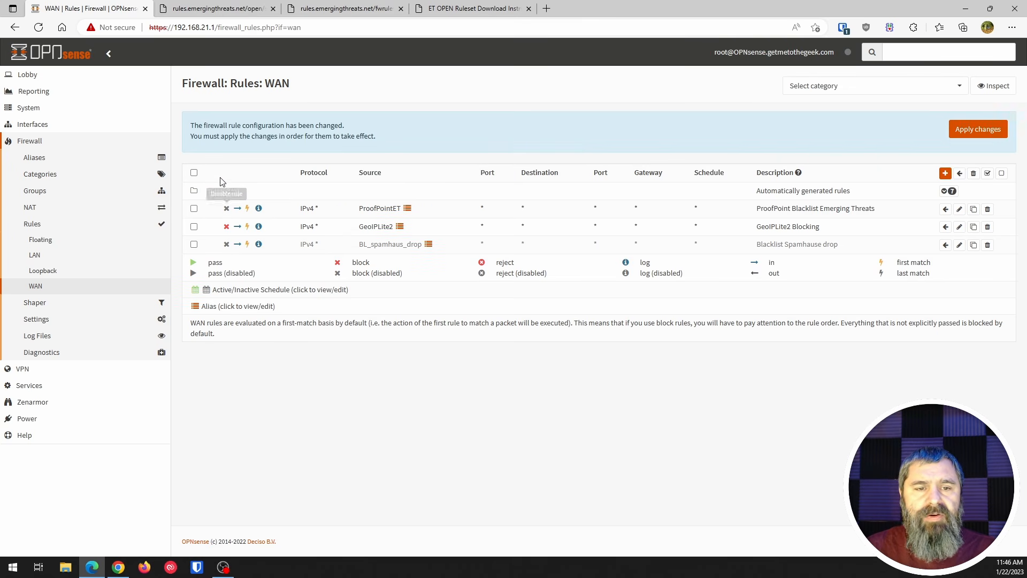
left_click(226, 226)
left_click(993, 135)
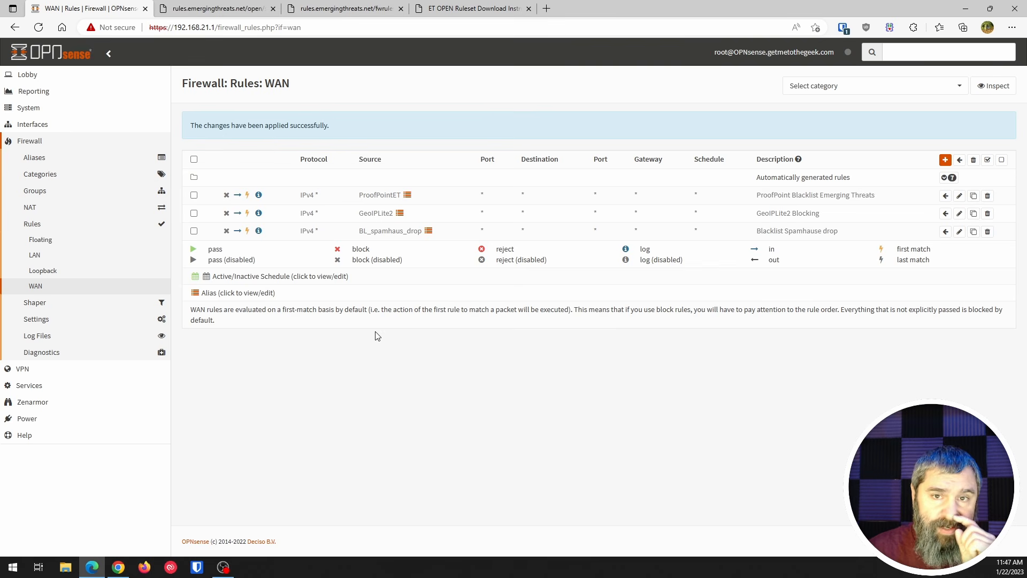
- Go to the Intrusion Detection administration settings and check them with full help shown
left_click(31, 141)
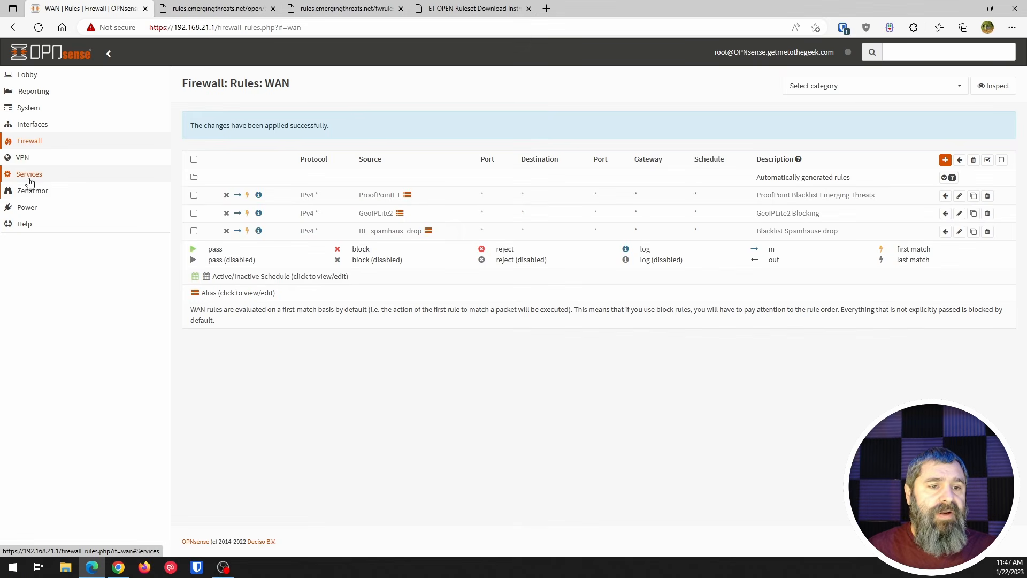
left_click(29, 175)
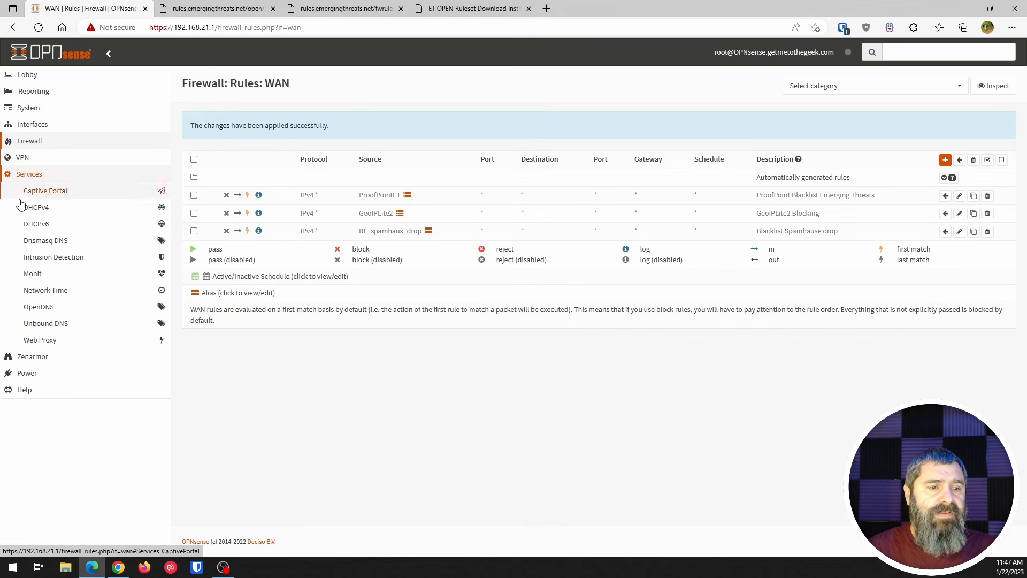
left_click(56, 258)
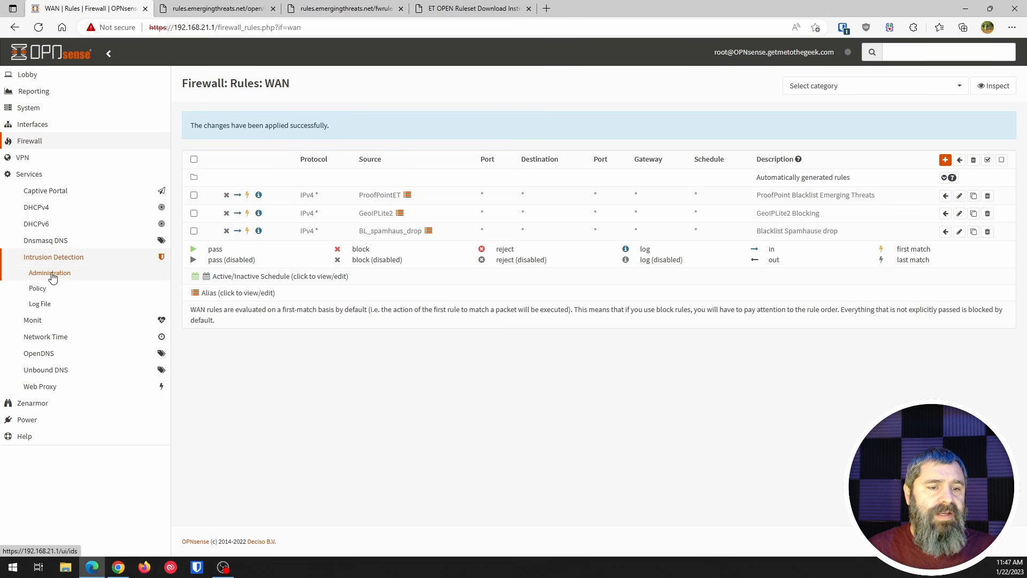
left_click(49, 273)
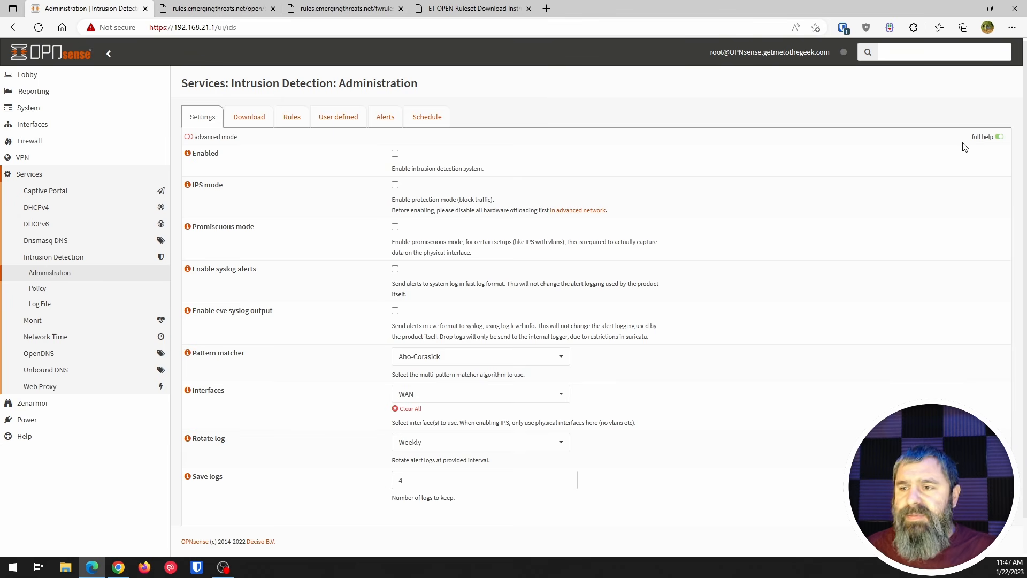
left_click(998, 139)
left_click(998, 139)
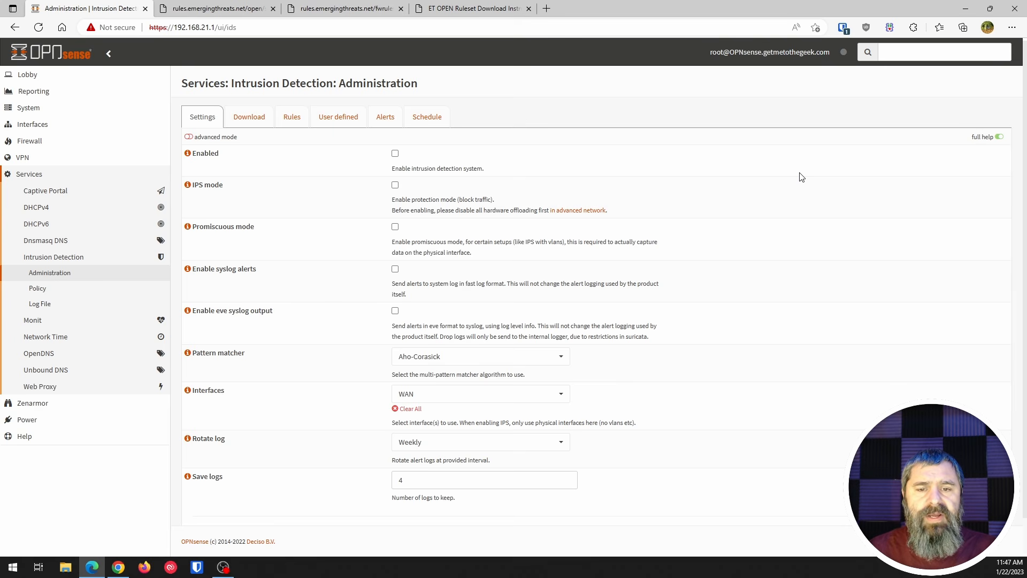
- Enable the intrusion detection system together with IPS mode, promiscuous mode and syslog alerts
left_click(394, 153)
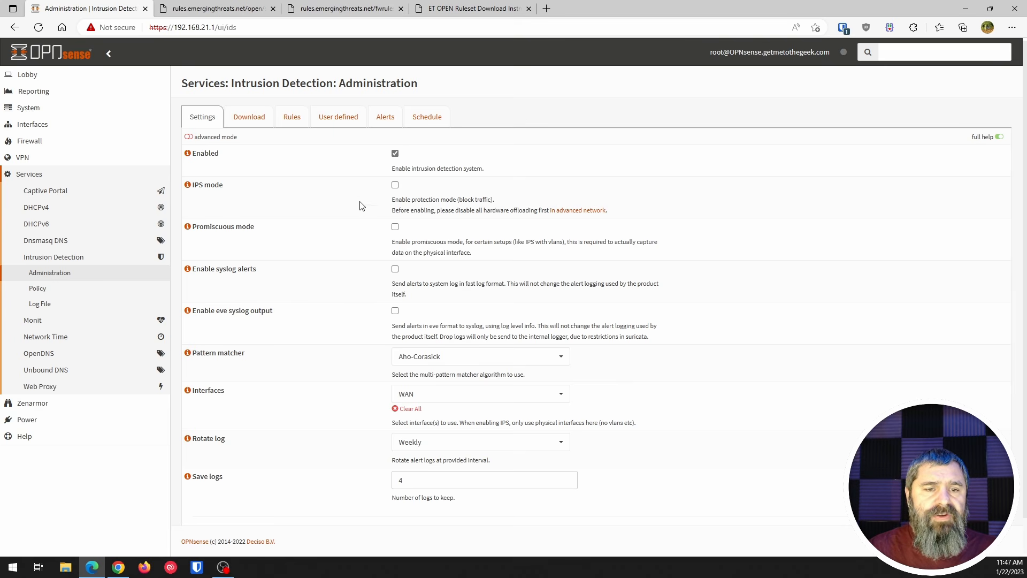
left_click(394, 185)
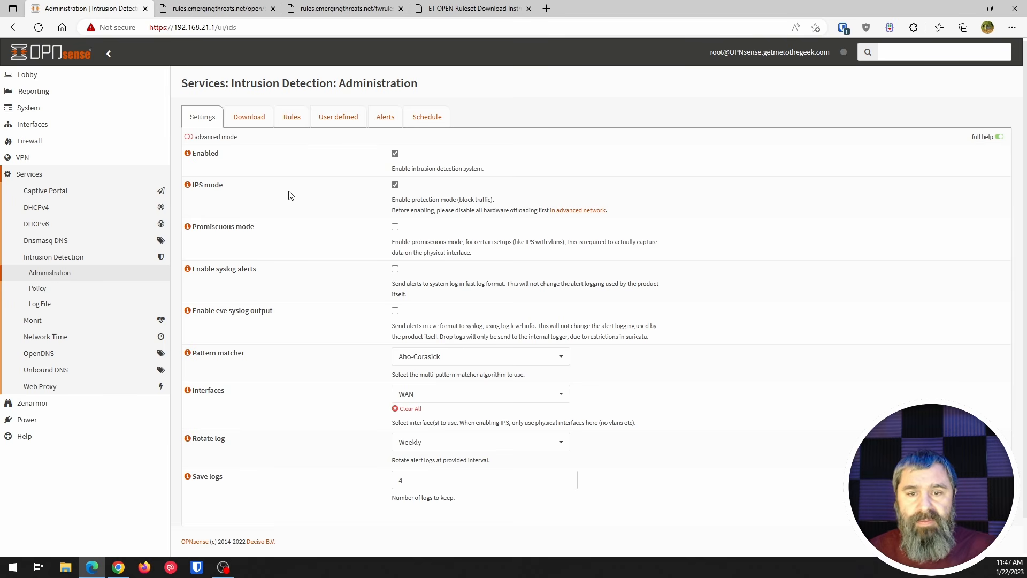
left_click(394, 226)
left_click(394, 268)
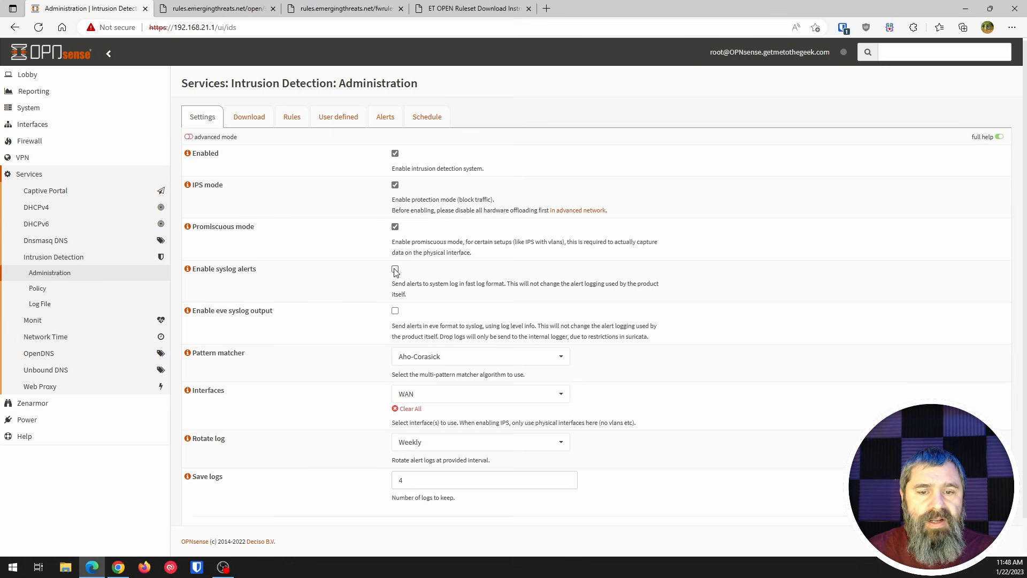
- Set the intrusion detection pattern matcher to Hyperscan
scroll(334, 280, "down", 1)
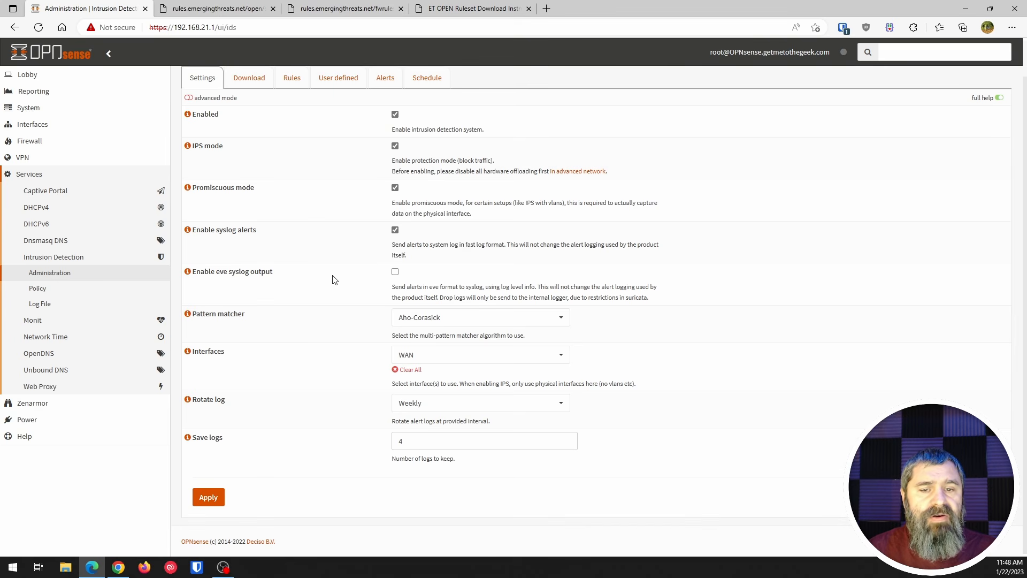
left_click(421, 320)
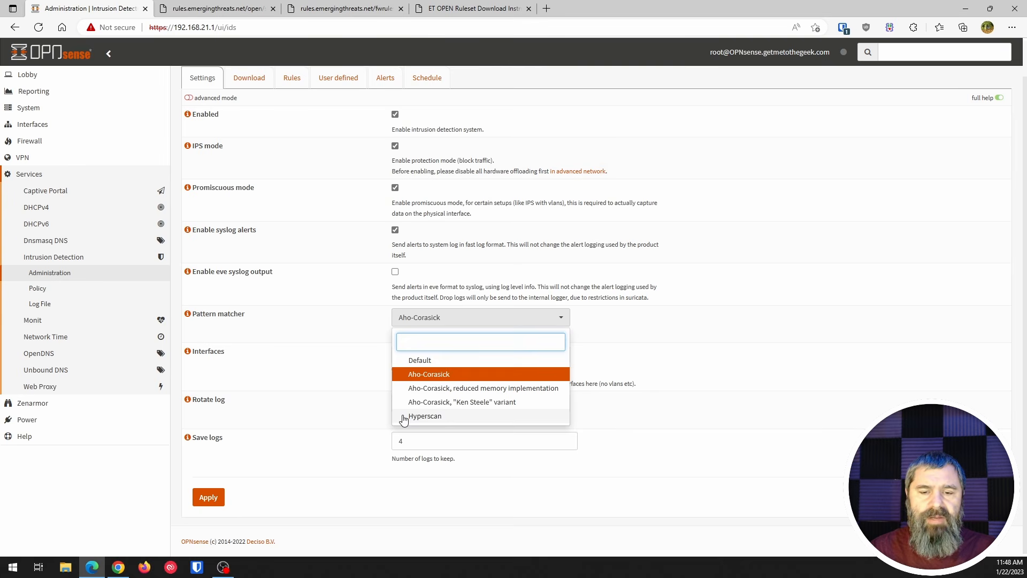
left_click(438, 416)
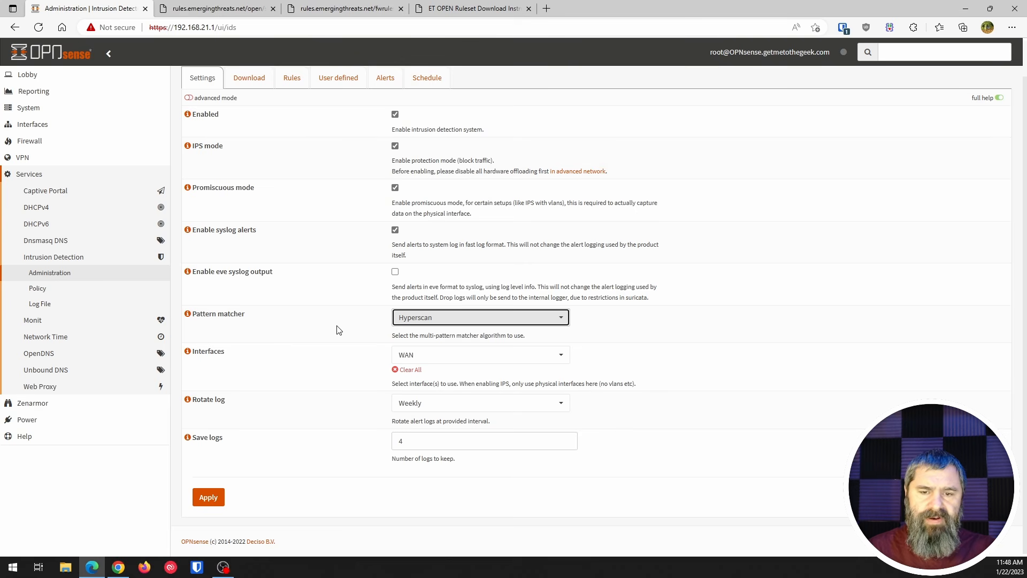
left_click(188, 317)
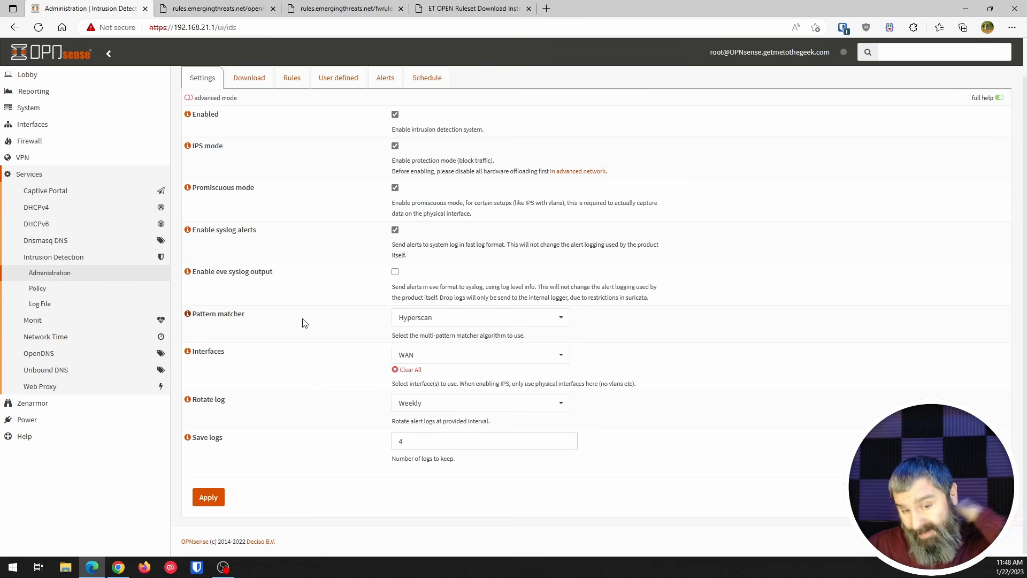
- Keep WAN as the monitored interface and Weekly as the log rotation, and apply the intrusion detection settings
left_click(416, 359)
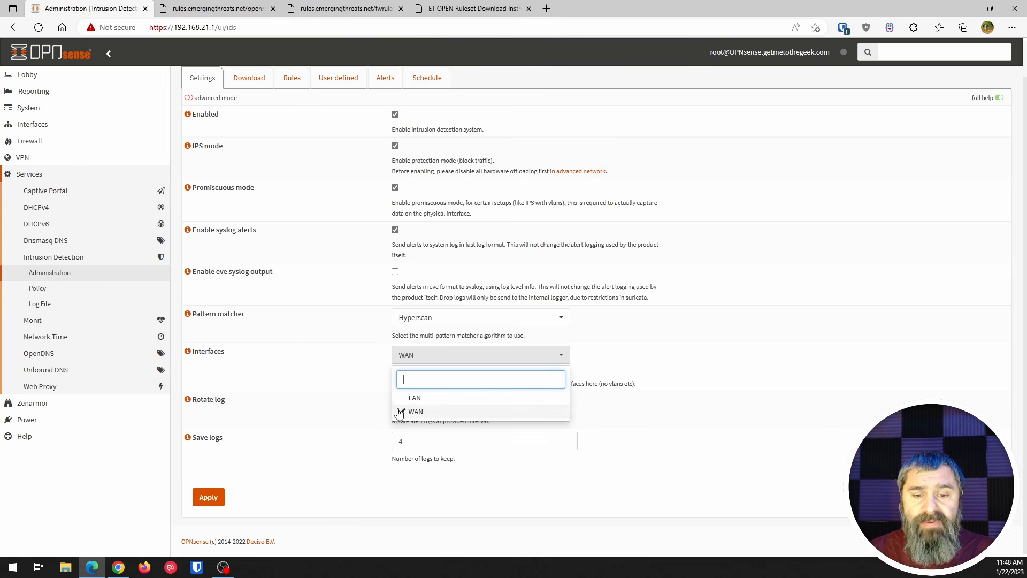
left_click(292, 354)
left_click(401, 404)
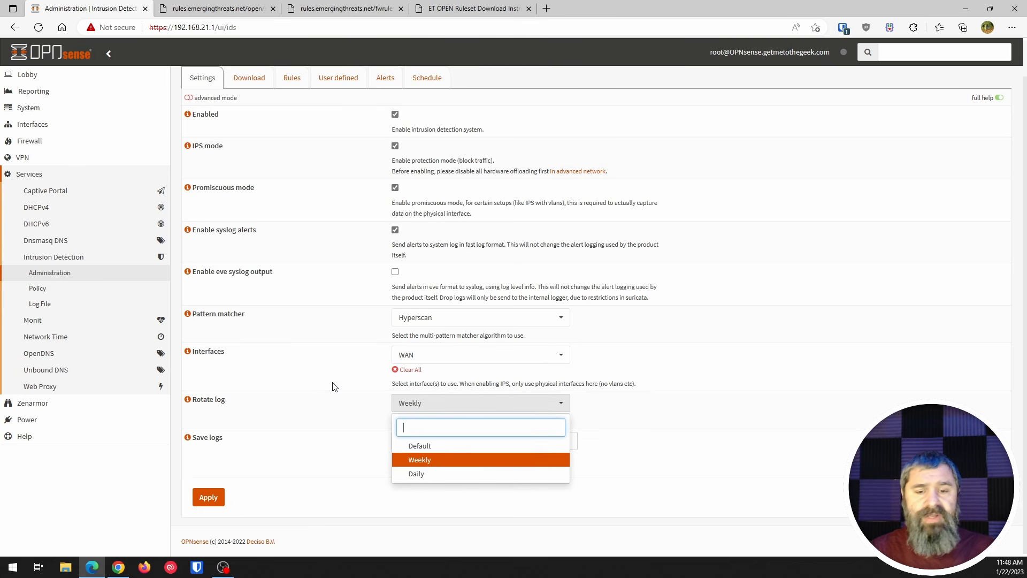
left_click(333, 386)
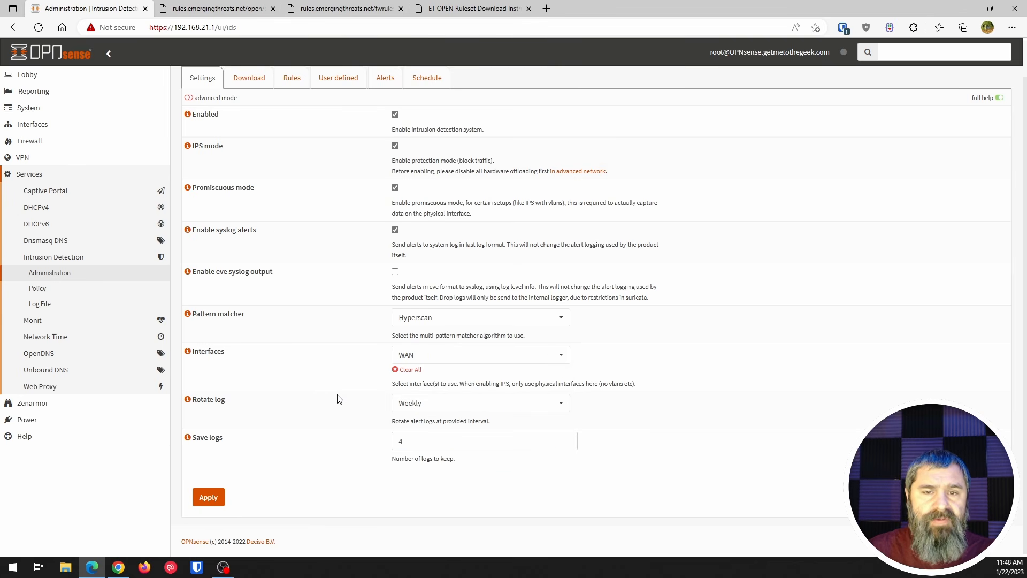
scroll(329, 411, "up", 1)
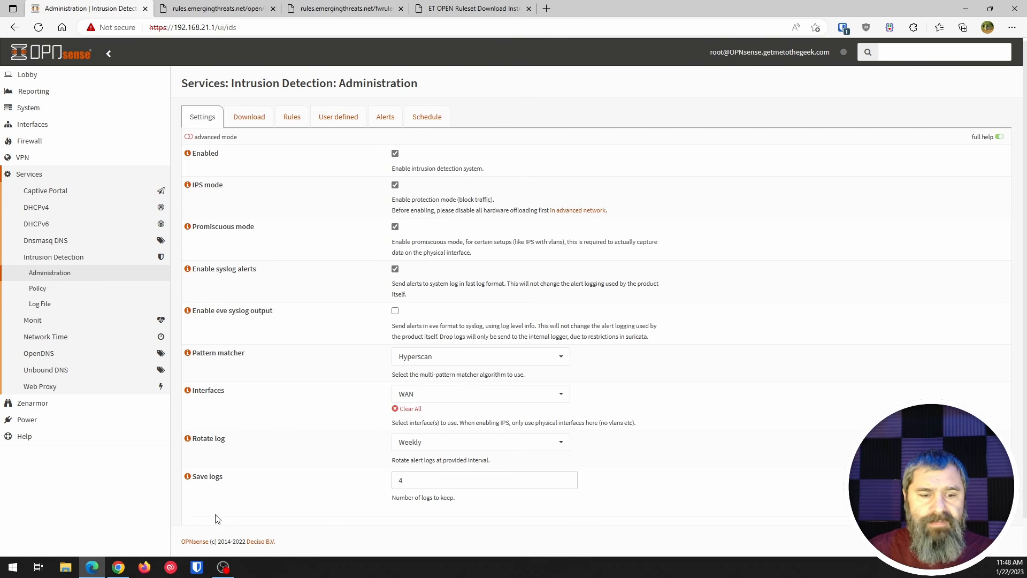
scroll(237, 466, "down", 1)
left_click(200, 498)
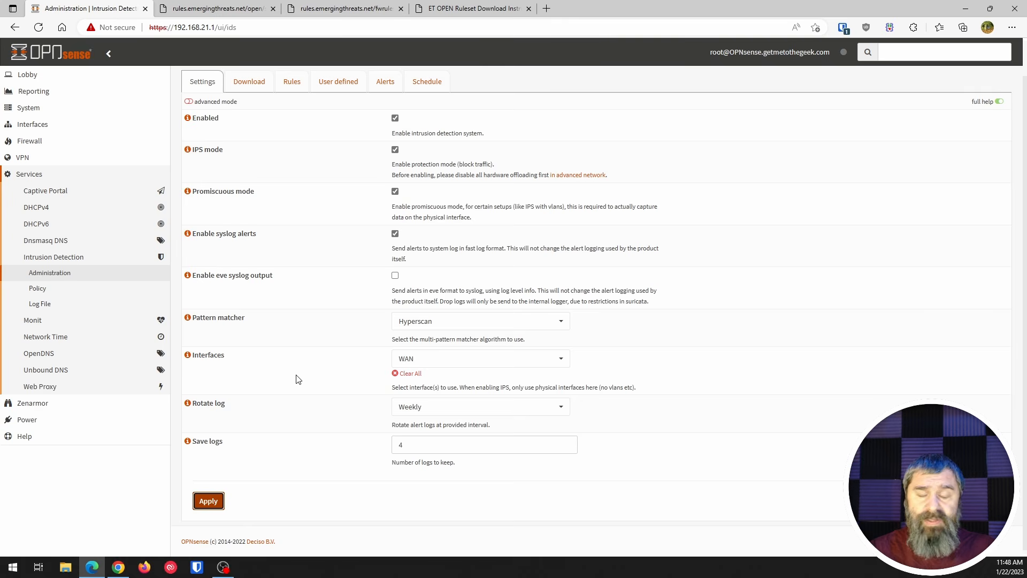
- Examine the downloadable rulesets from abuse.ch, ET open and OPNsense-App-detect
scroll(332, 369, "up", 1)
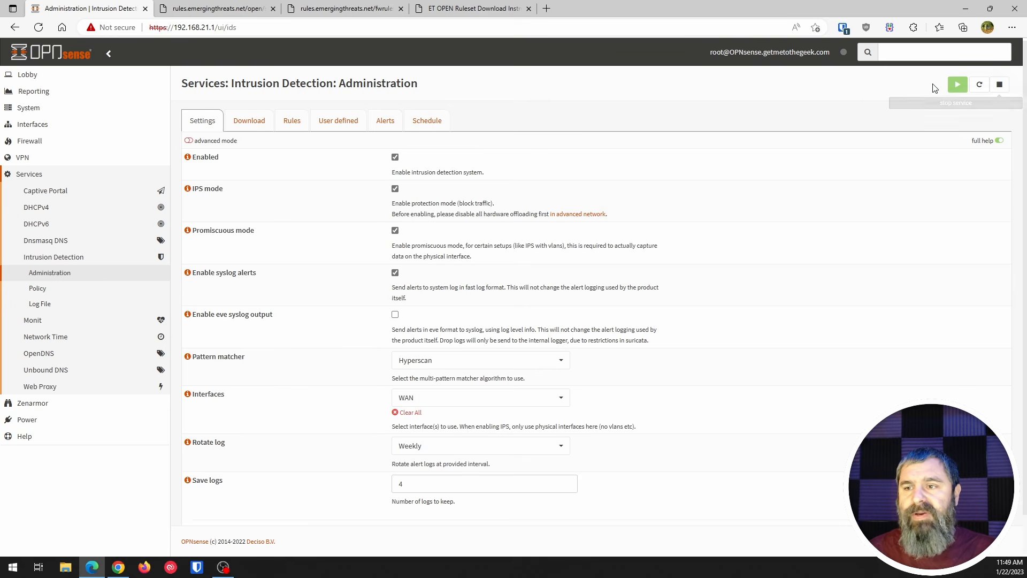
left_click(246, 125)
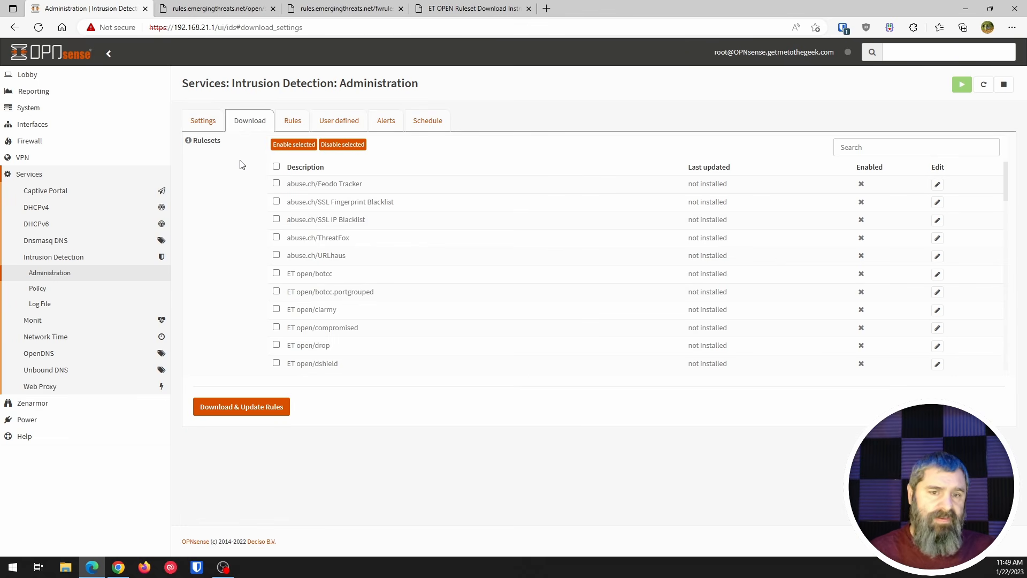
scroll(328, 268, "down", 3)
scroll(298, 258, "up", 3)
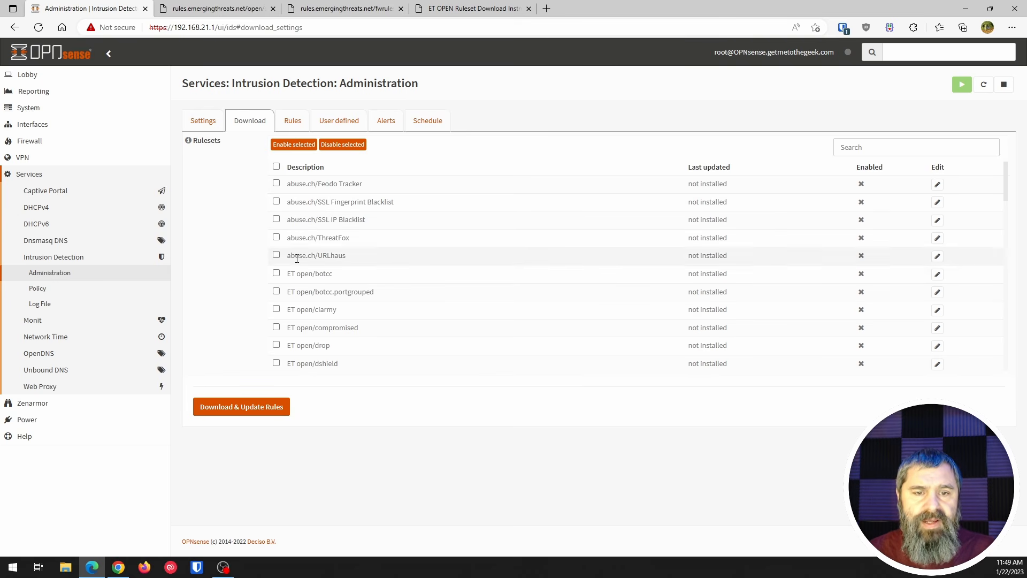
left_click(276, 183)
left_click(273, 186)
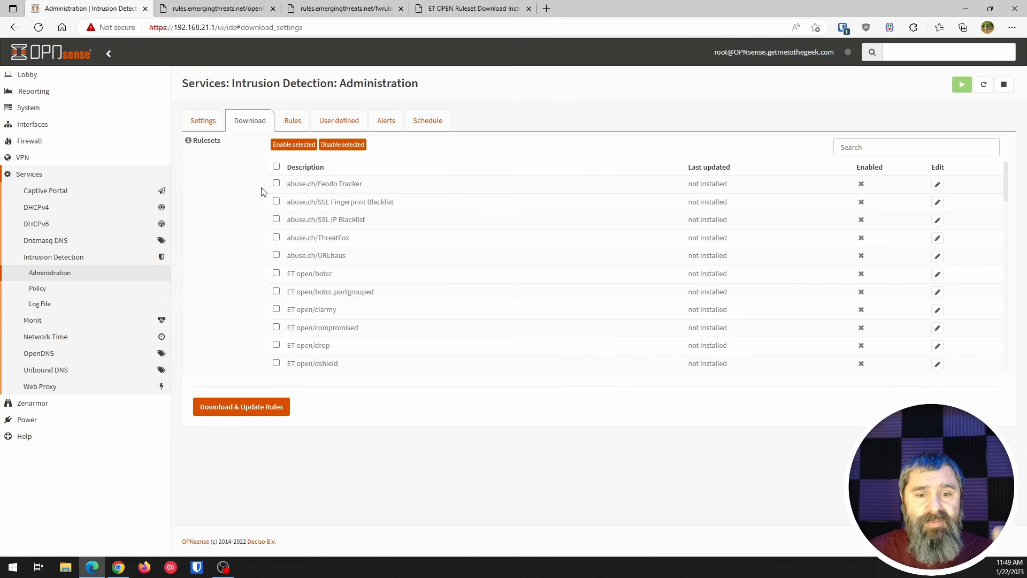
scroll(276, 272, "down", 1)
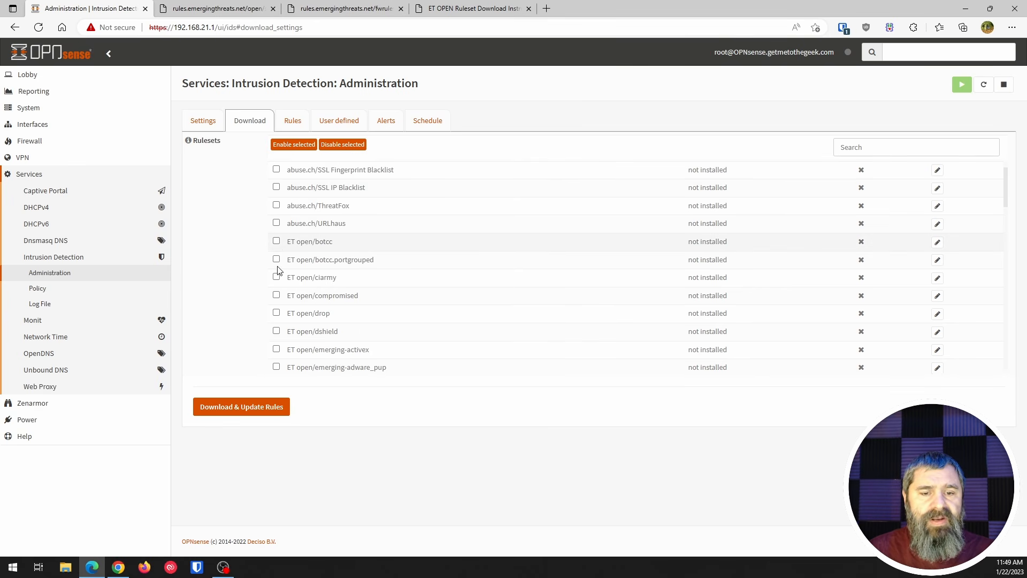
scroll(278, 271, "down", 5)
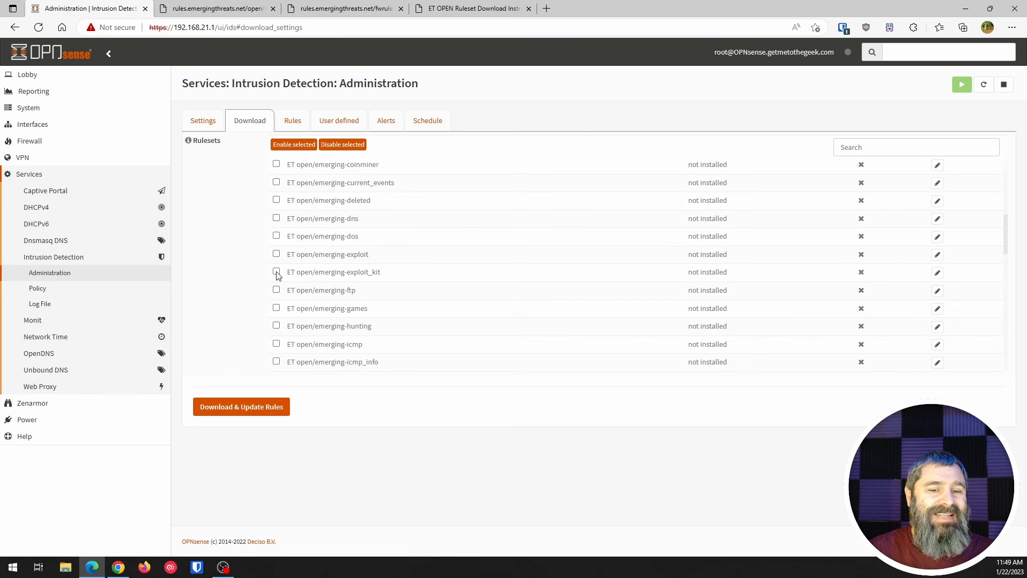
scroll(278, 274, "down", 6)
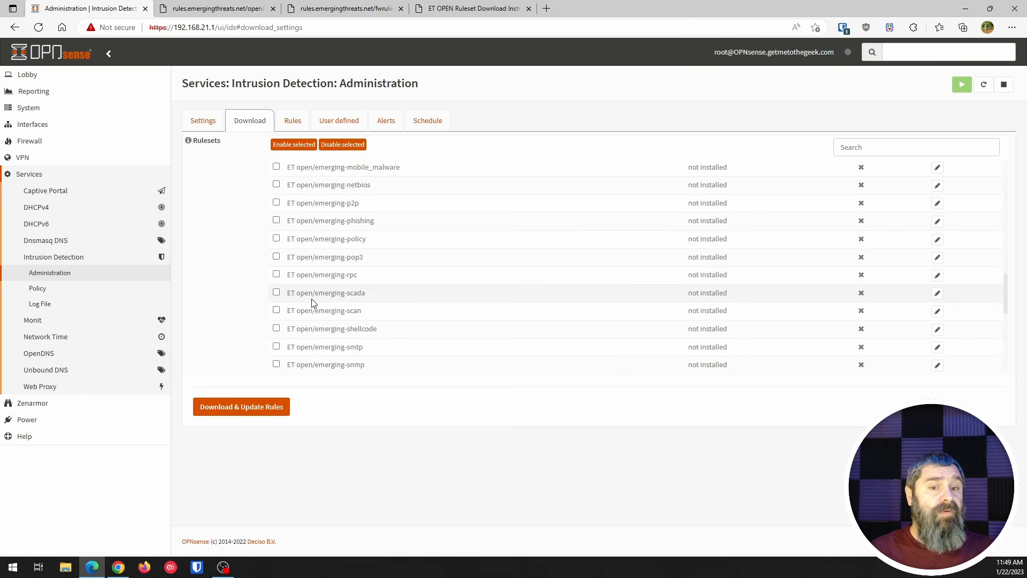
scroll(247, 279, "down", 4)
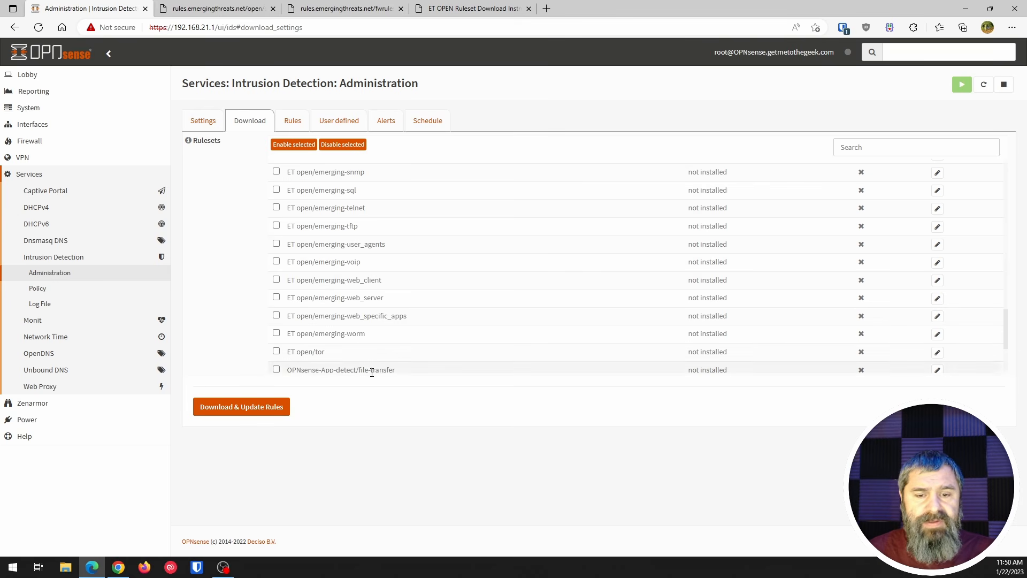
scroll(339, 363, "down", 3)
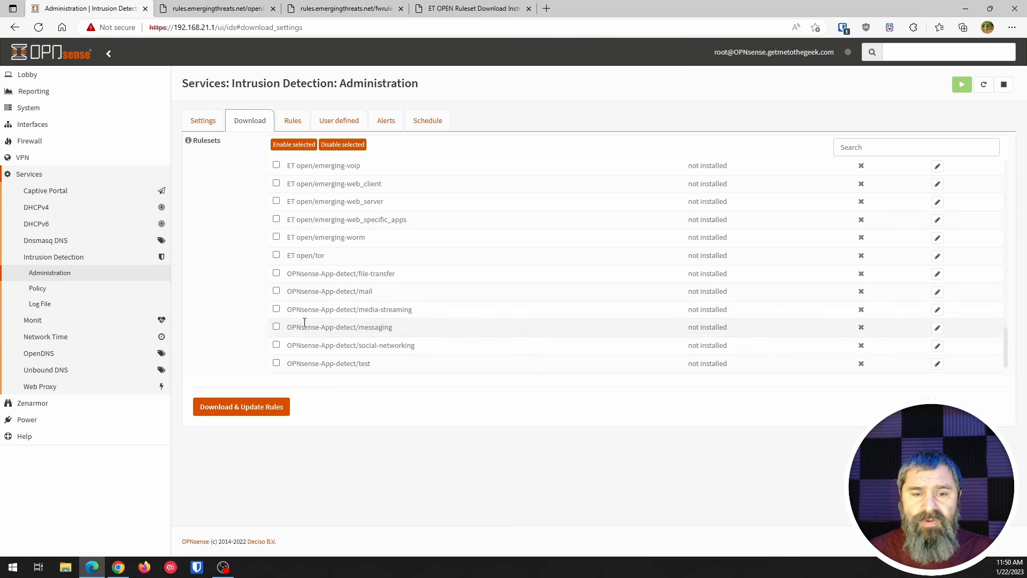
scroll(289, 272, "down", 1)
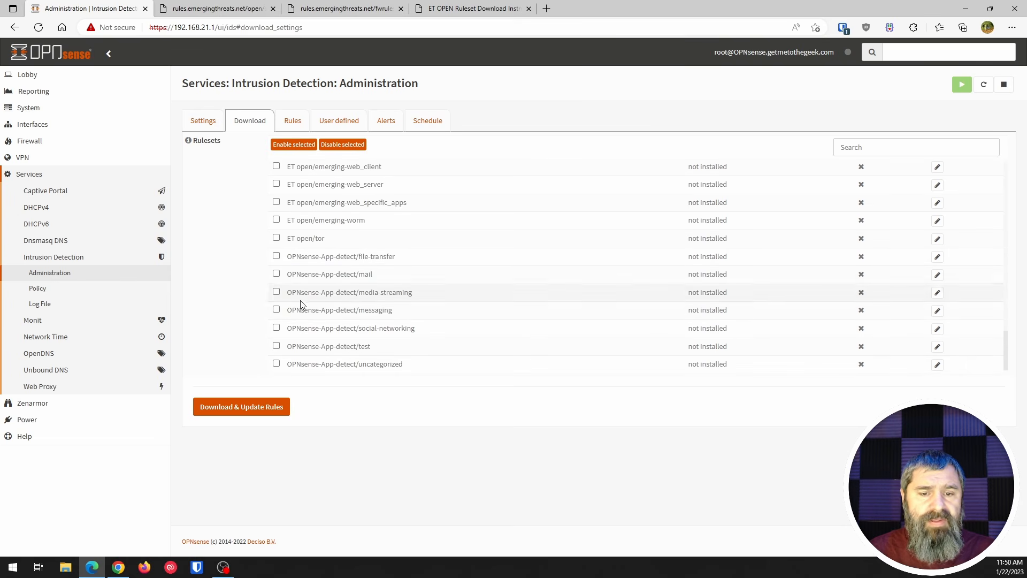
- Enable all the listed rulesets and start downloading and updating their rules
scroll(298, 211, "up", 15)
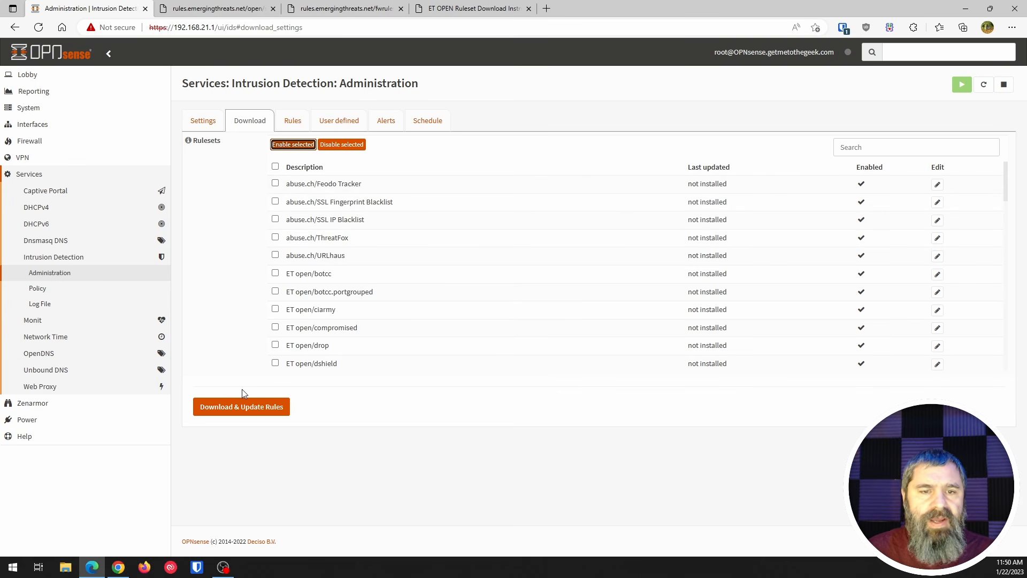
left_click(245, 406)
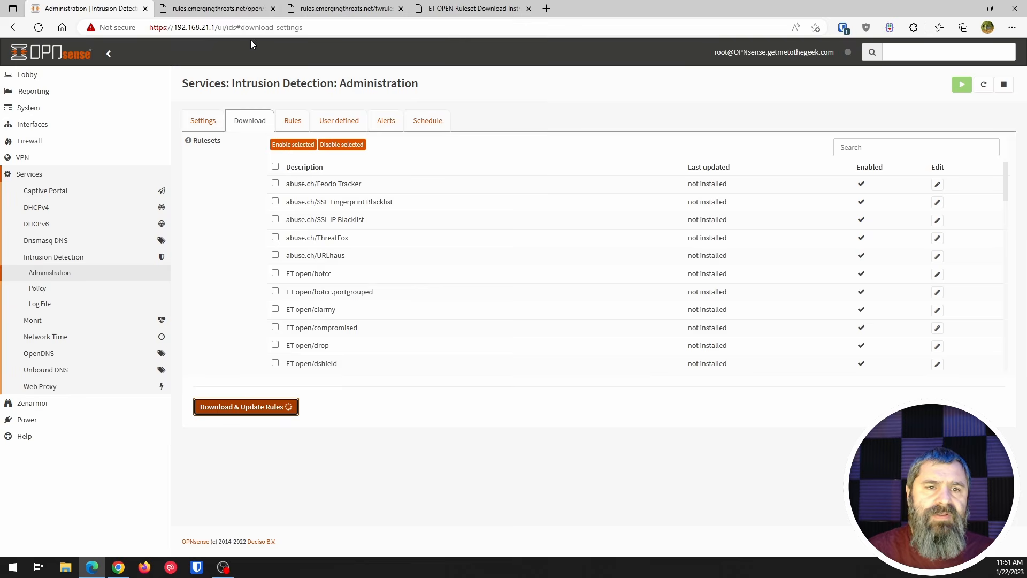
- Look through the open Emerging Threats pages, including the emerging-Block-IPs list and the ET OPEN ruleset download instructions
left_click(232, 12)
left_click(329, 11)
scroll(380, 62, "up", 10)
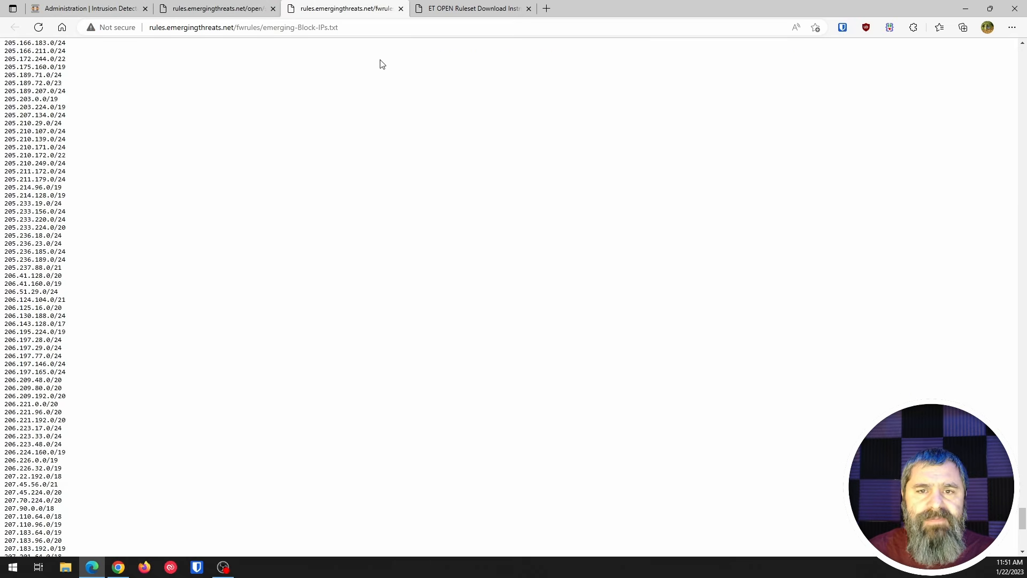
left_click(452, 11)
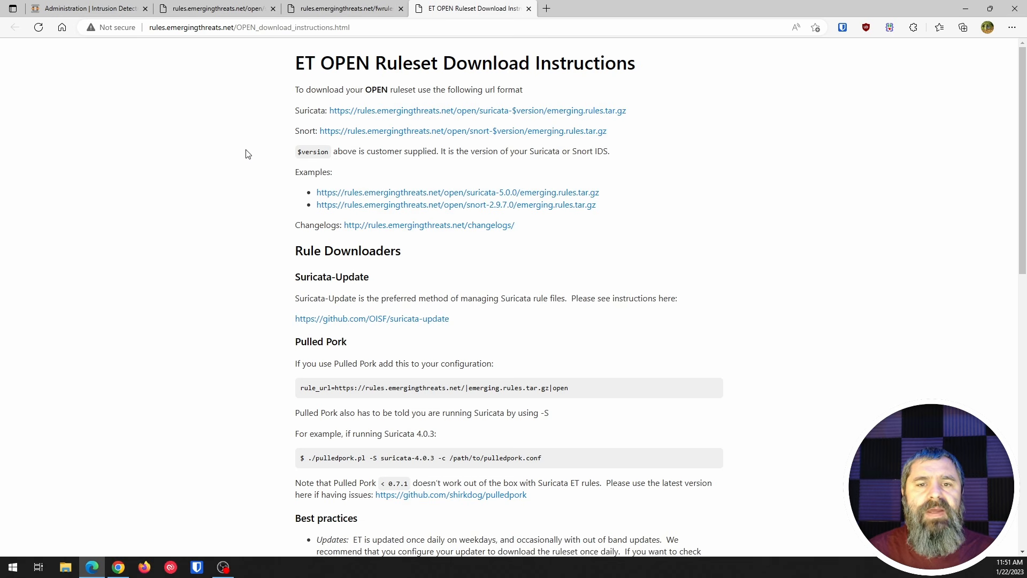
- Copy the emergingthreats.net domain from the block list's address, open that site in a new browser tab, and close it
left_click(316, 8)
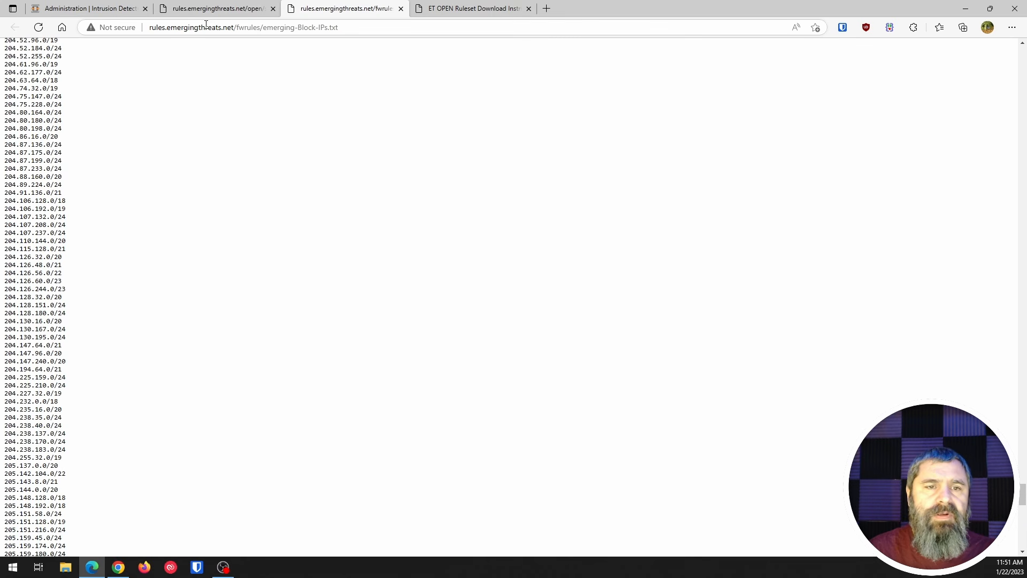
left_click_drag(165, 28, 234, 25)
right_click(214, 28)
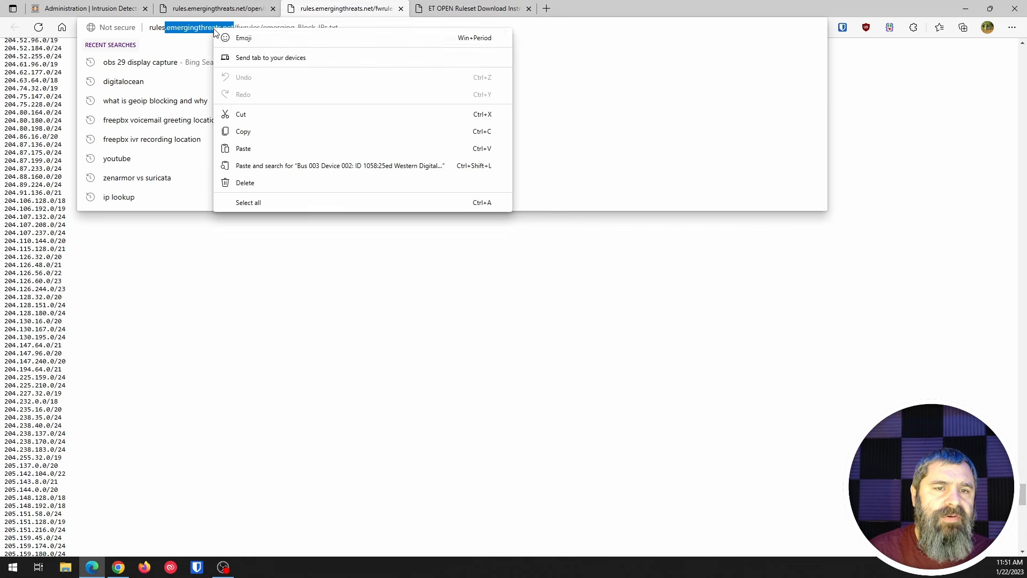
left_click(242, 131)
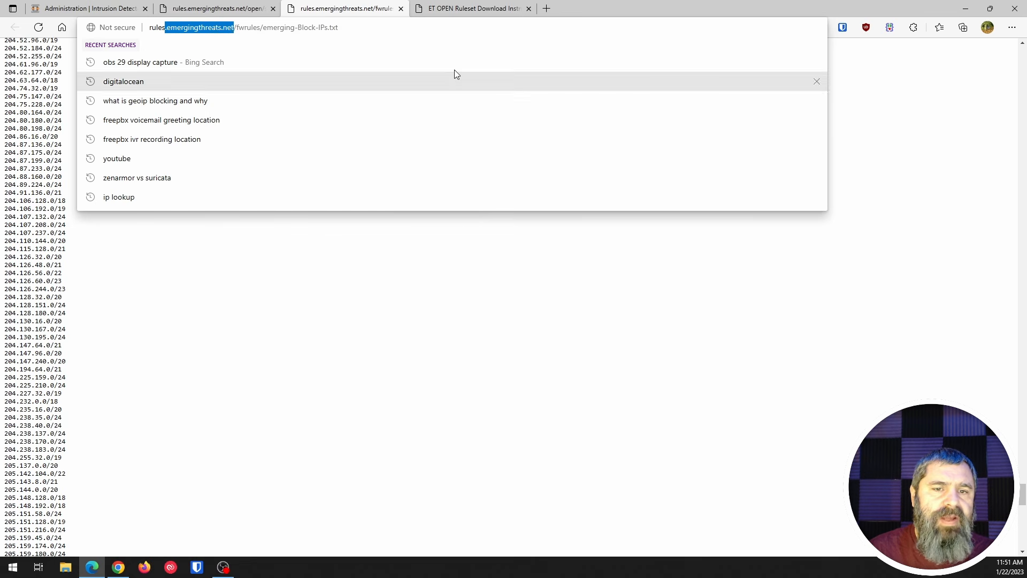
left_click(546, 8)
right_click(500, 30)
left_click(522, 129)
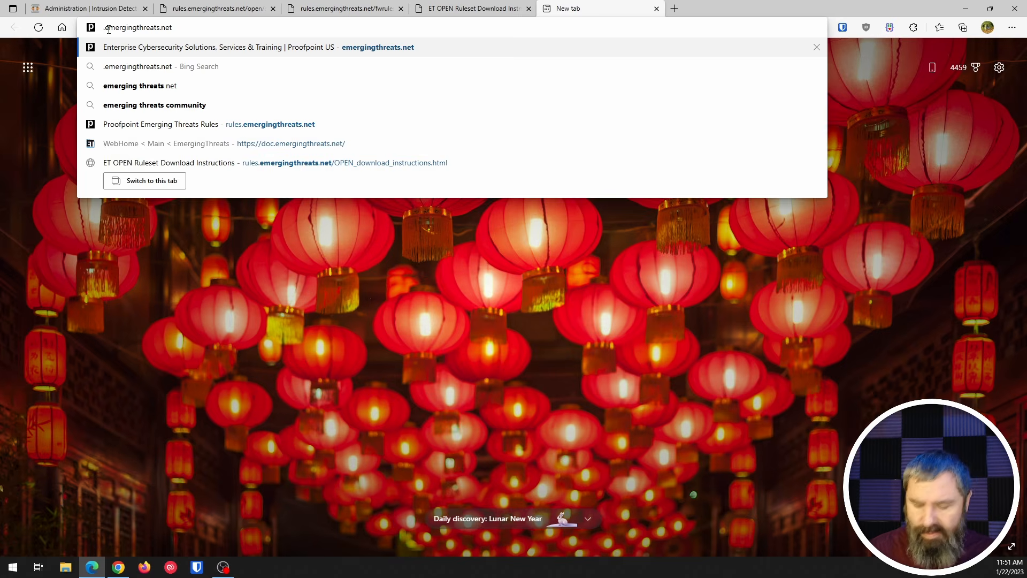
key("BackSpace")
key("Return")
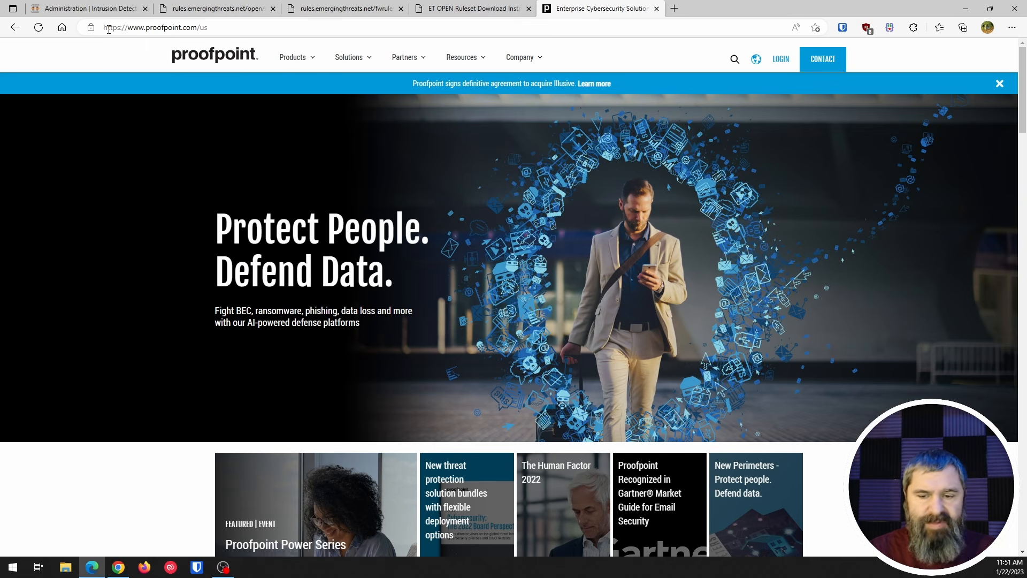
left_click(656, 9)
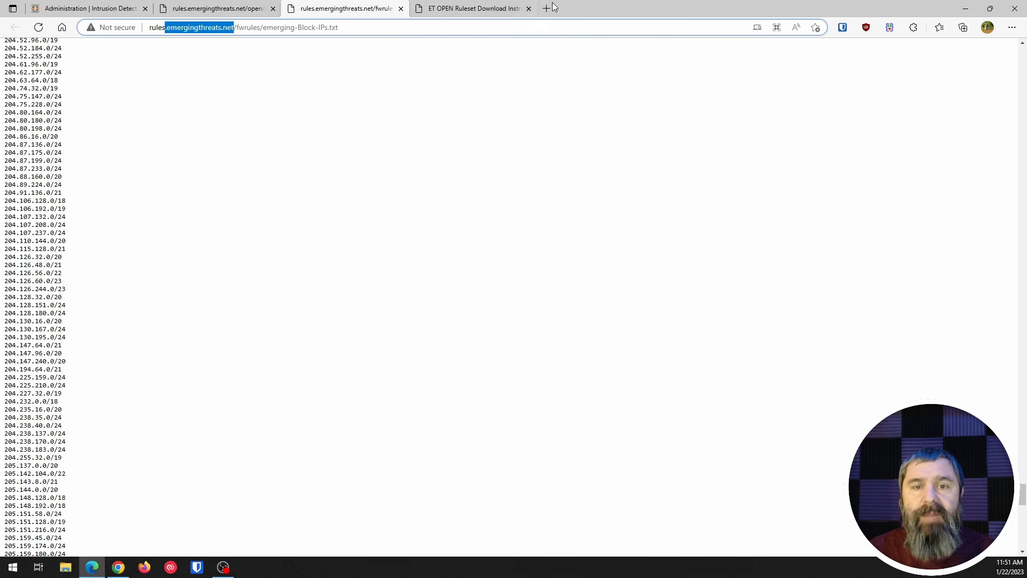
- Examine the emerging-Block-IPs list from its header and sources through the listed IP addresses
left_click(260, 9)
left_click(474, 7)
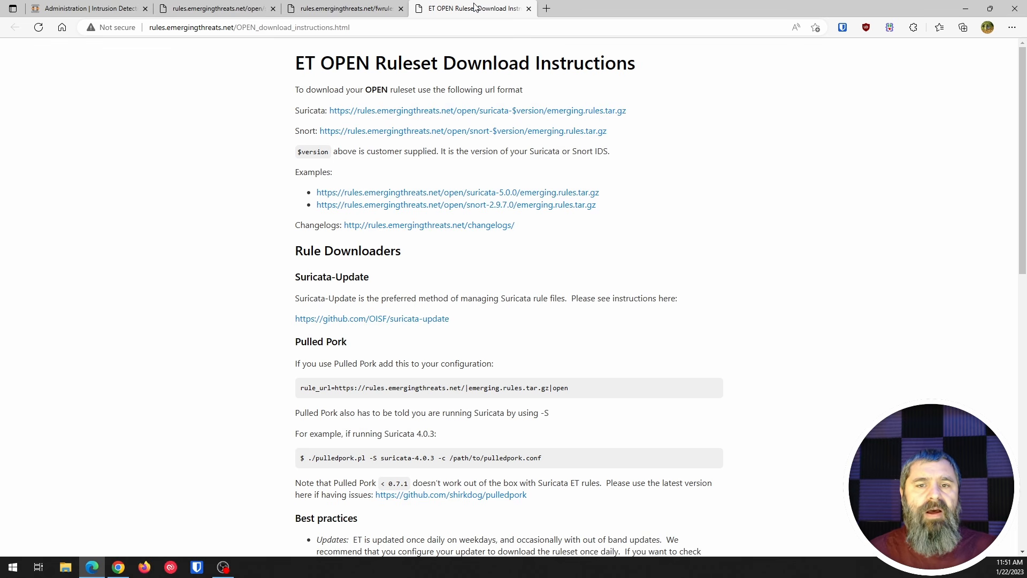
left_click(366, 11)
left_click(296, 130)
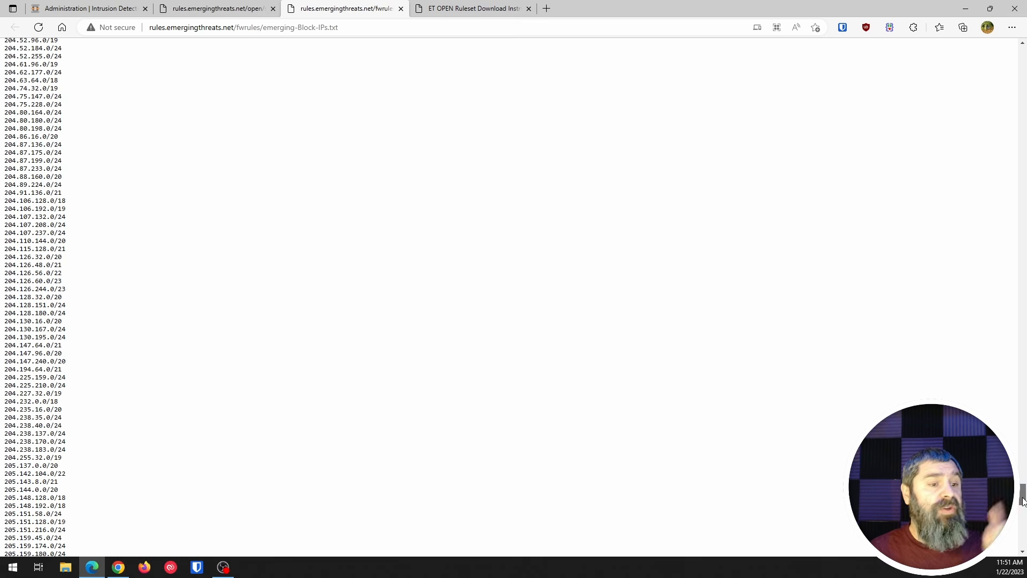
left_click_drag(1023, 502, 1022, 54)
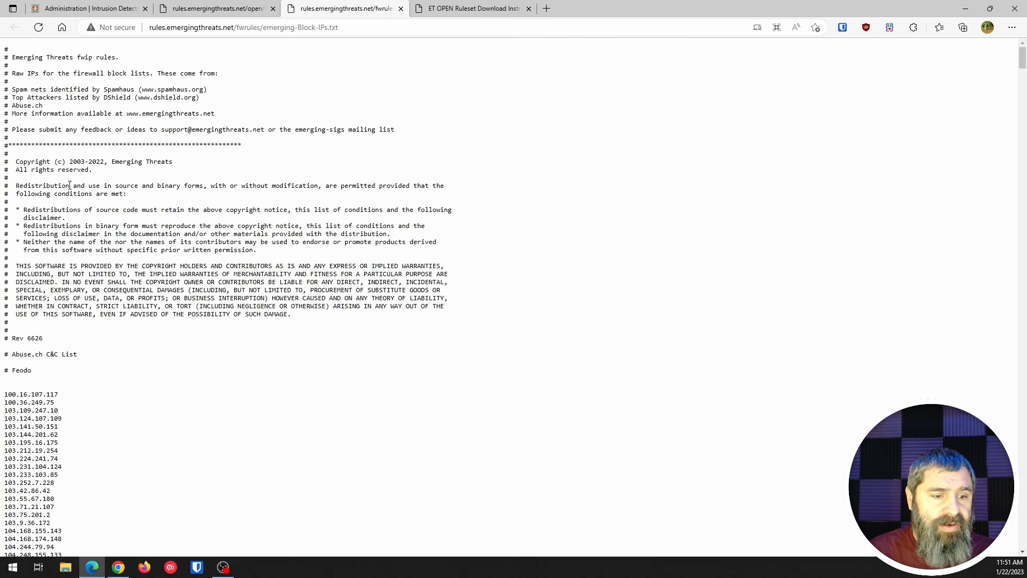
scroll(103, 151, "down", 15)
scroll(30, 309, "down", 15)
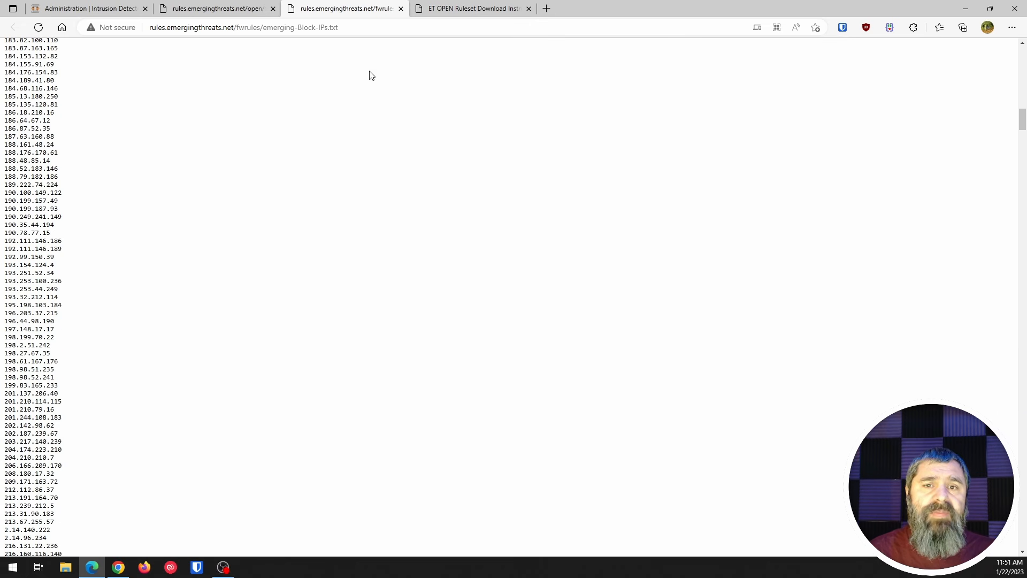
- Read the Suricata download URL and the supported engine versions in the ET OPEN ruleset instructions
left_click(461, 8)
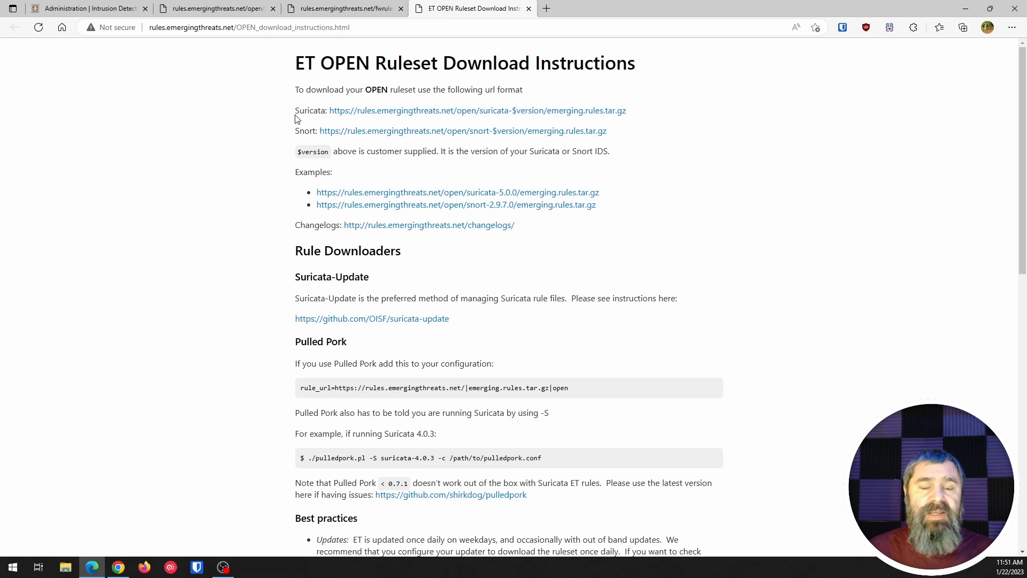
left_click_drag(295, 109, 327, 109)
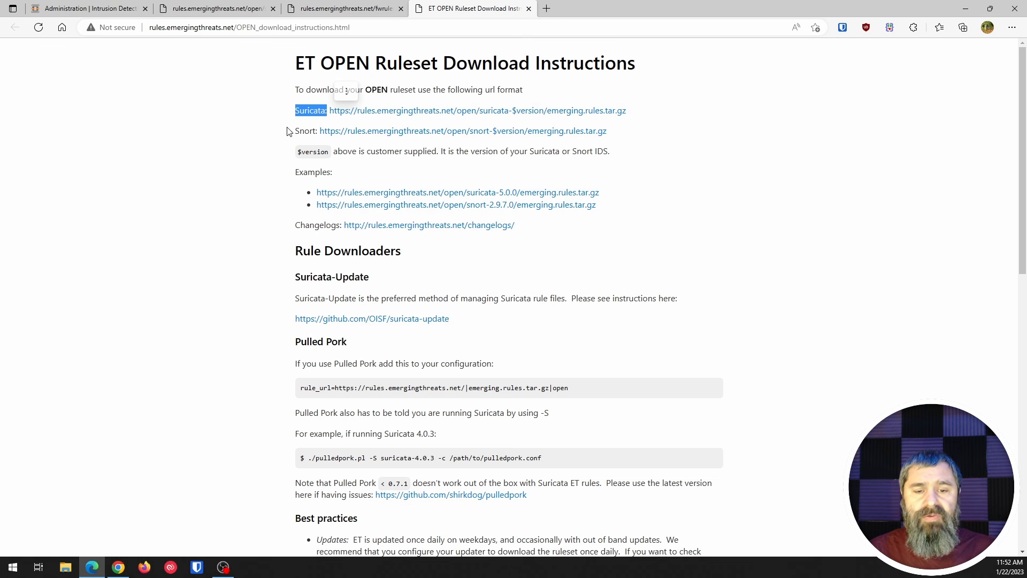
scroll(305, 210, "down", 5)
scroll(306, 210, "down", 5)
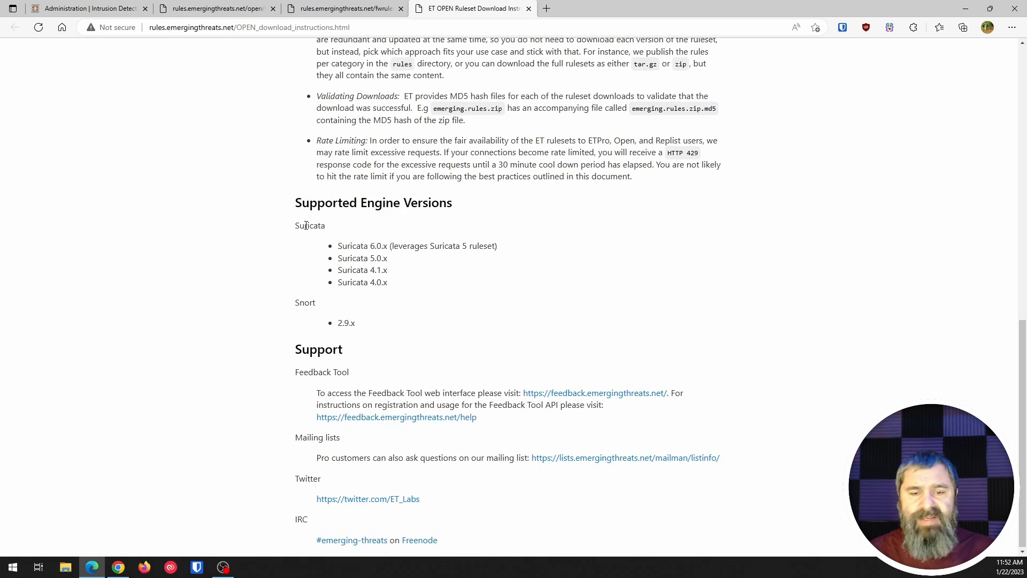
scroll(305, 226, "up", 10)
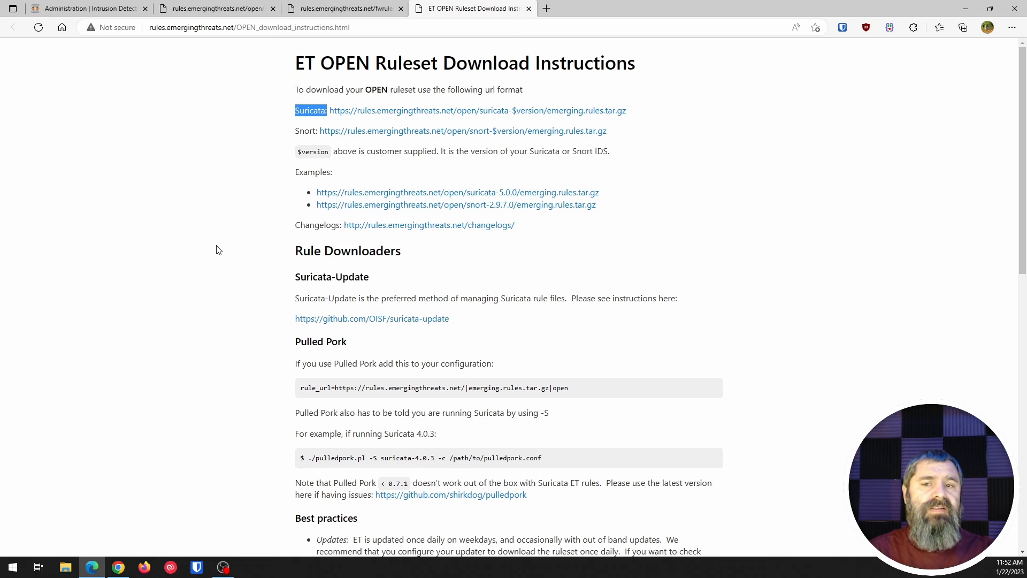
- Examine the alert rules in the suricata-5.0 emerging-all.rules file, and close the file
left_click(227, 8)
scroll(263, 100, "up", 5)
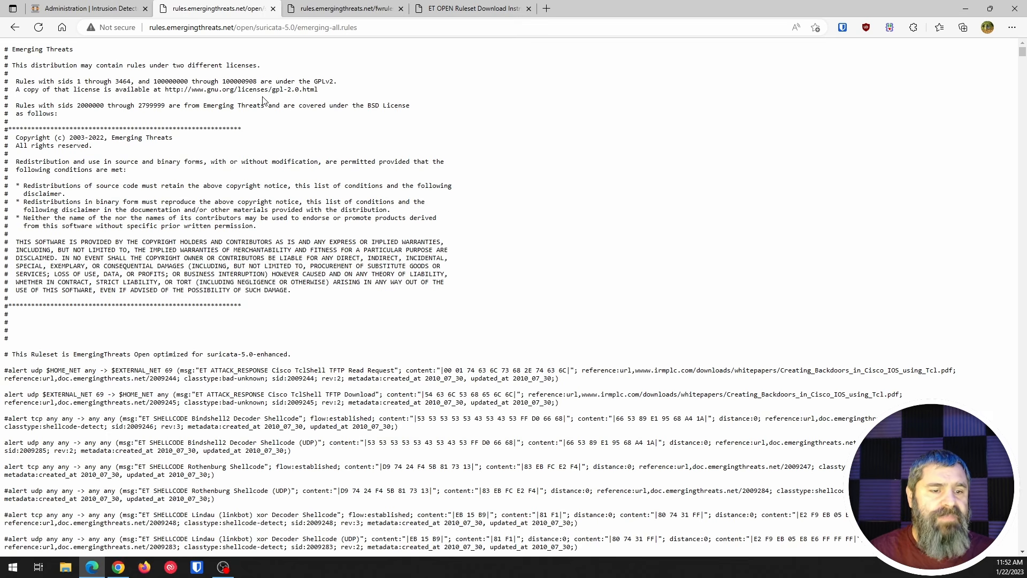
scroll(197, 217, "down", 3)
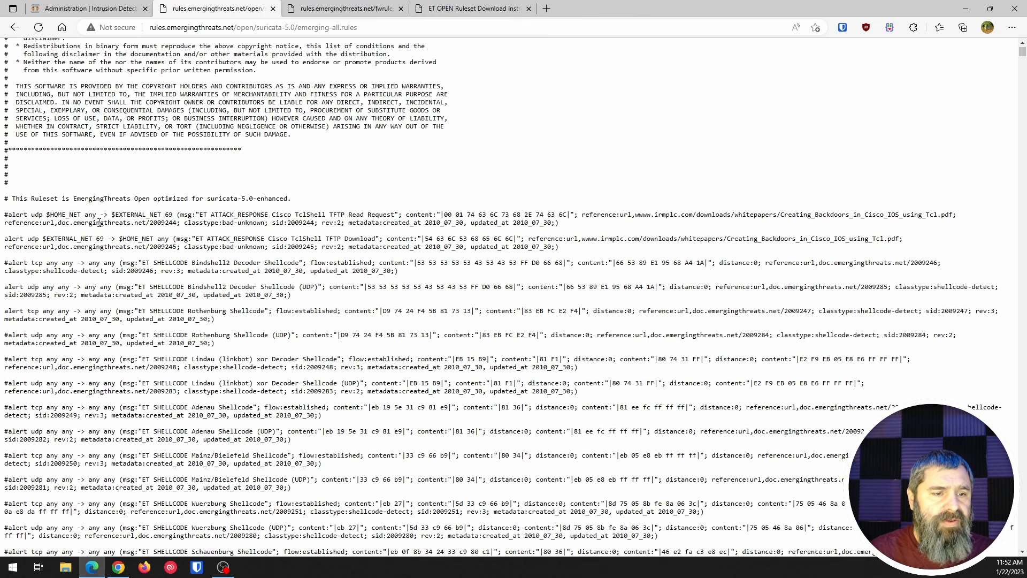
double_click(13, 216)
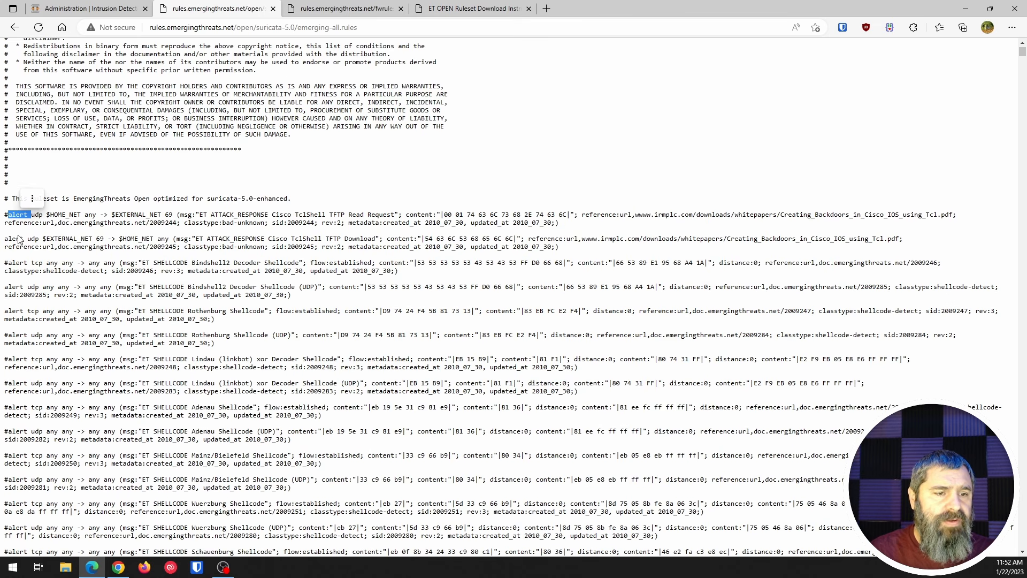
left_click(18, 222)
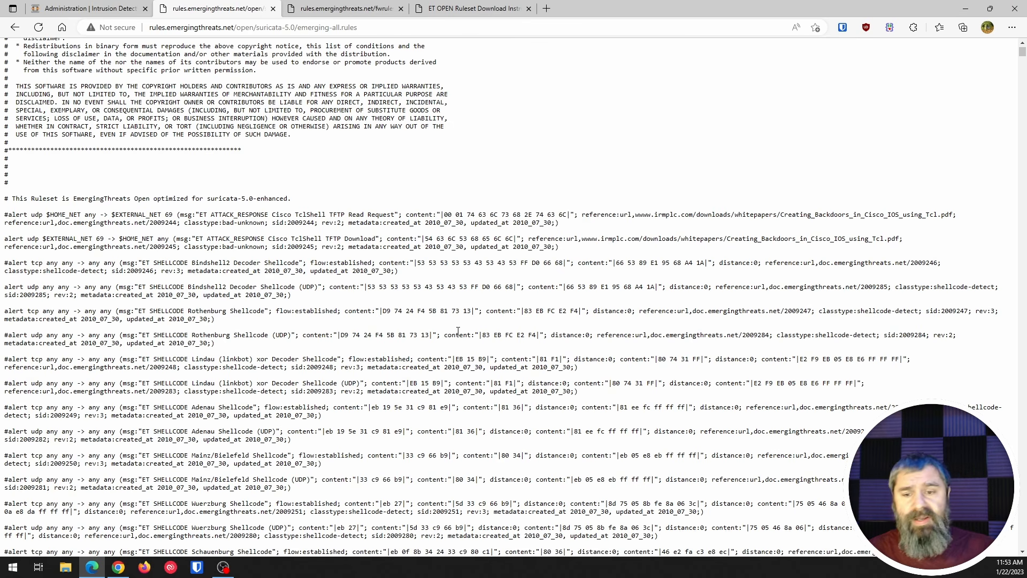
scroll(457, 331, "down", 20)
scroll(458, 331, "down", 20)
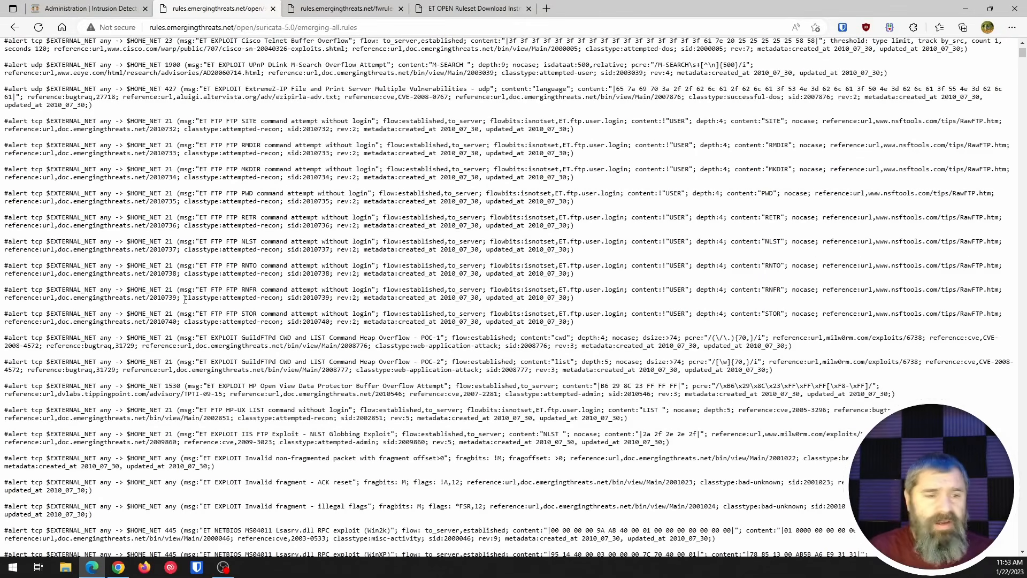
scroll(184, 298, "down", 15)
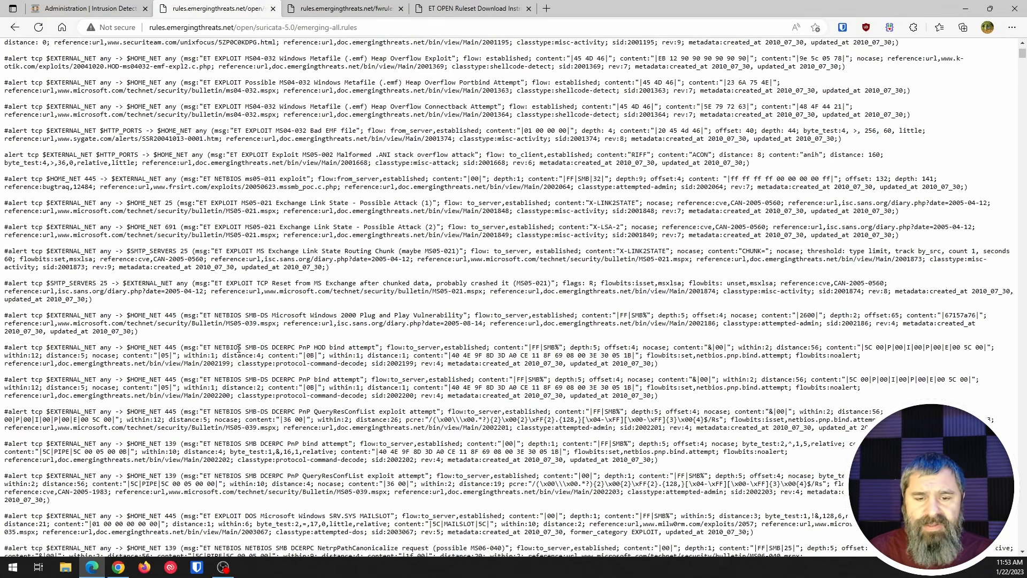
scroll(255, 390, "down", 2)
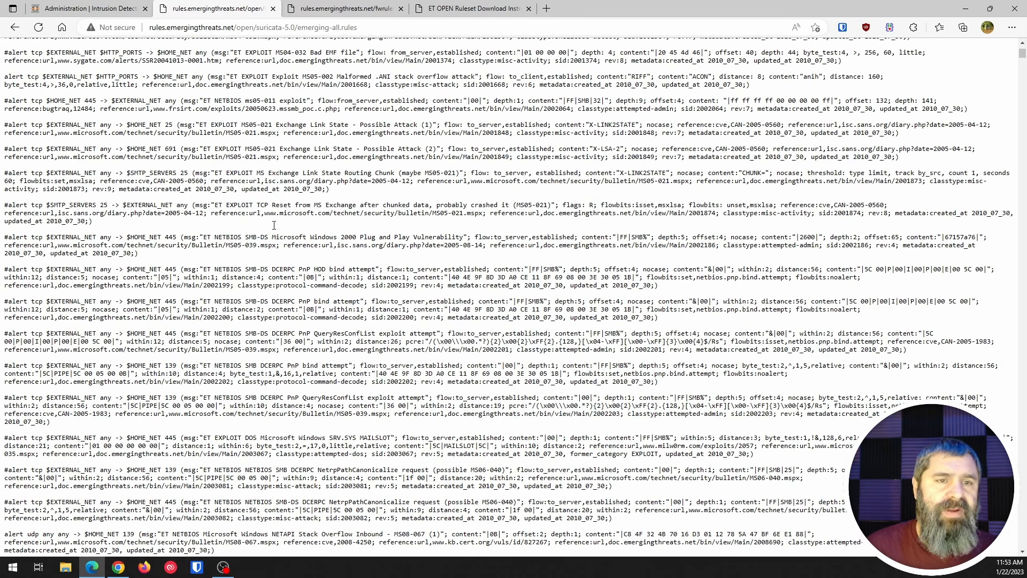
left_click(273, 8)
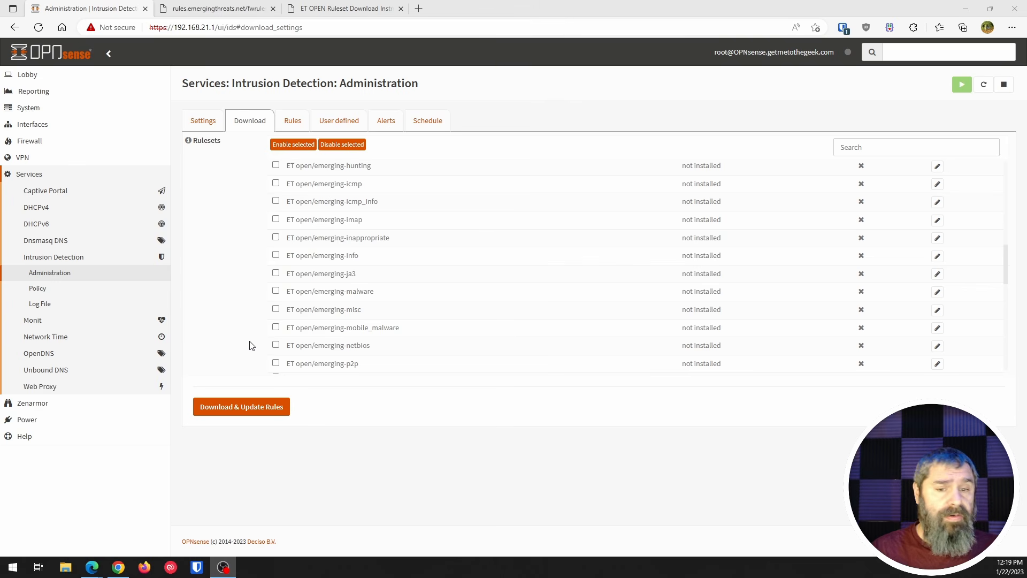
- Enable the ET open/emerging-malware and ET open/emerging-mobile_malware rulesets and download and update their rules
left_click(276, 291)
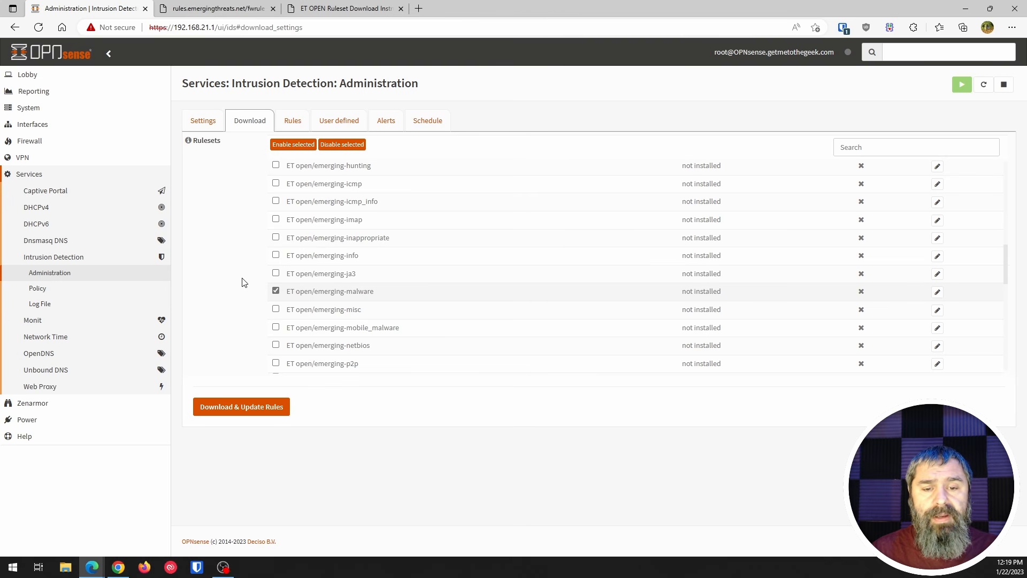
left_click(275, 327)
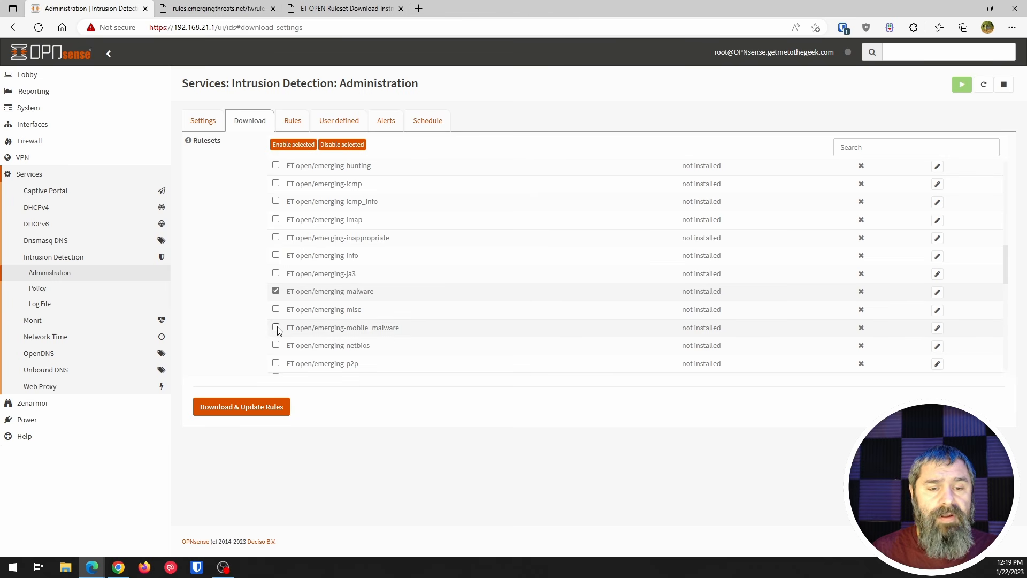
left_click(303, 146)
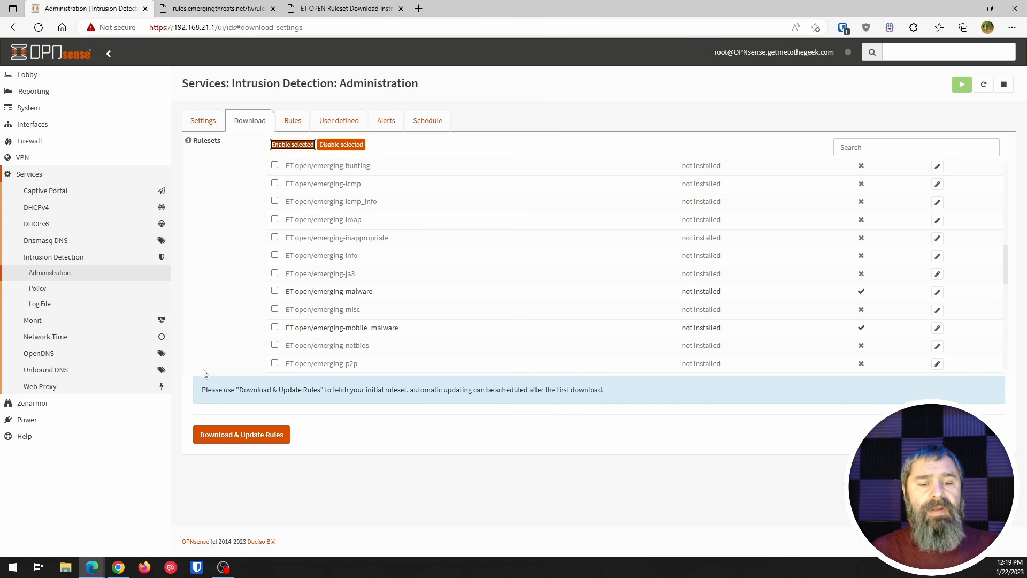
left_click(241, 444)
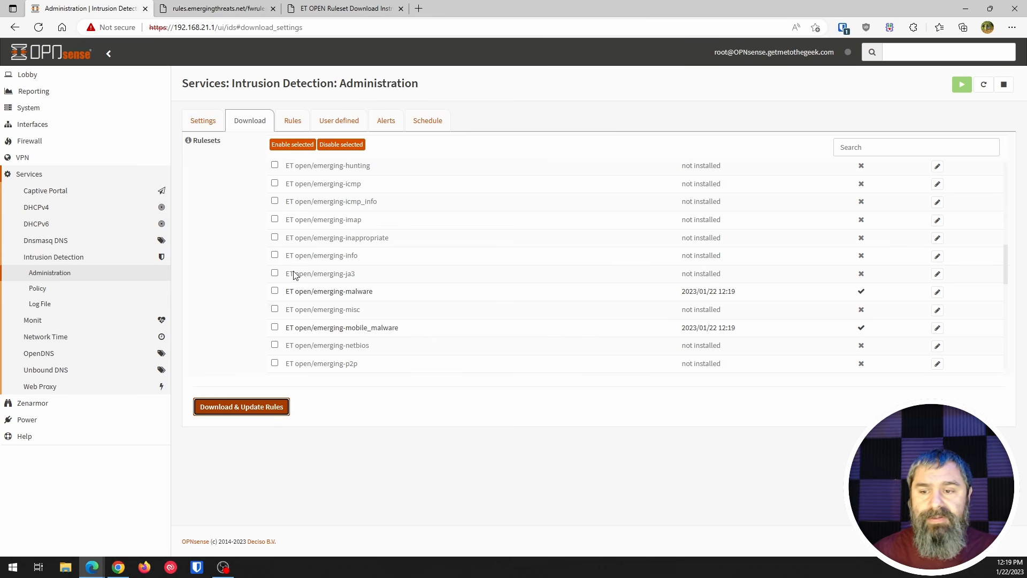
- Look through the downloaded intrusion detection rules, checking their actions, sources and messages
left_click(294, 122)
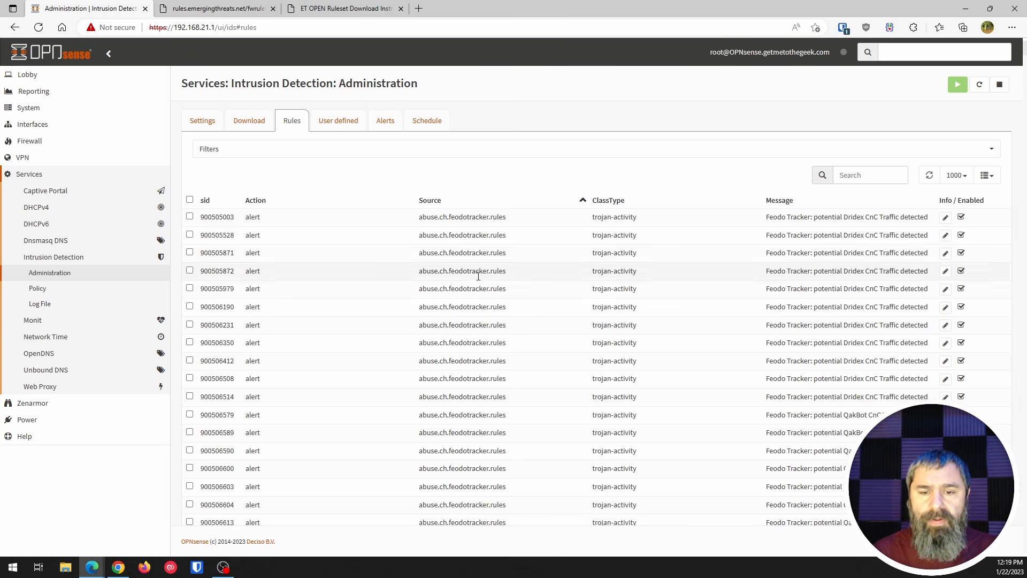
scroll(489, 289, "down", 3)
scroll(489, 289, "down", 15)
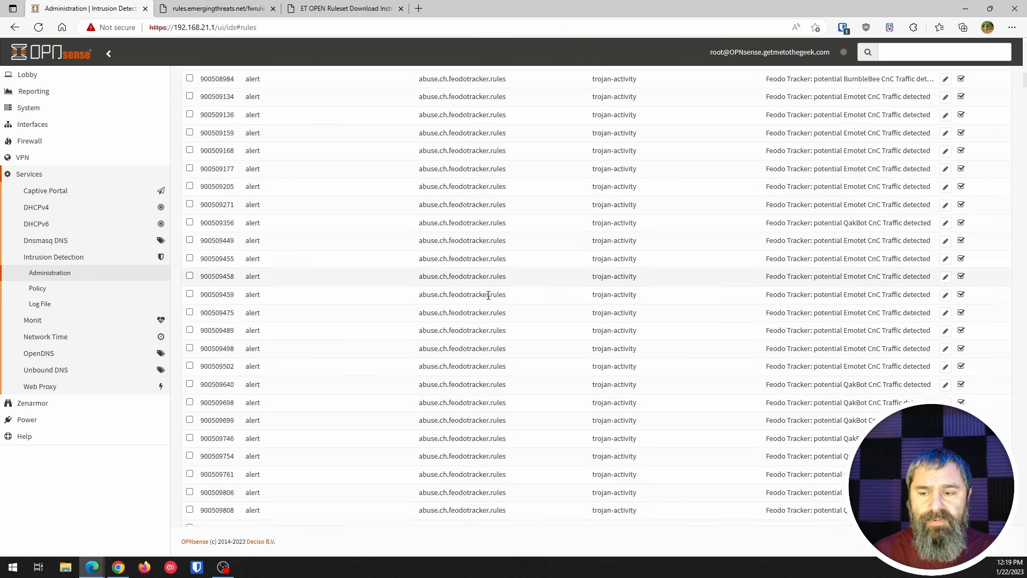
scroll(506, 329, "down", 6)
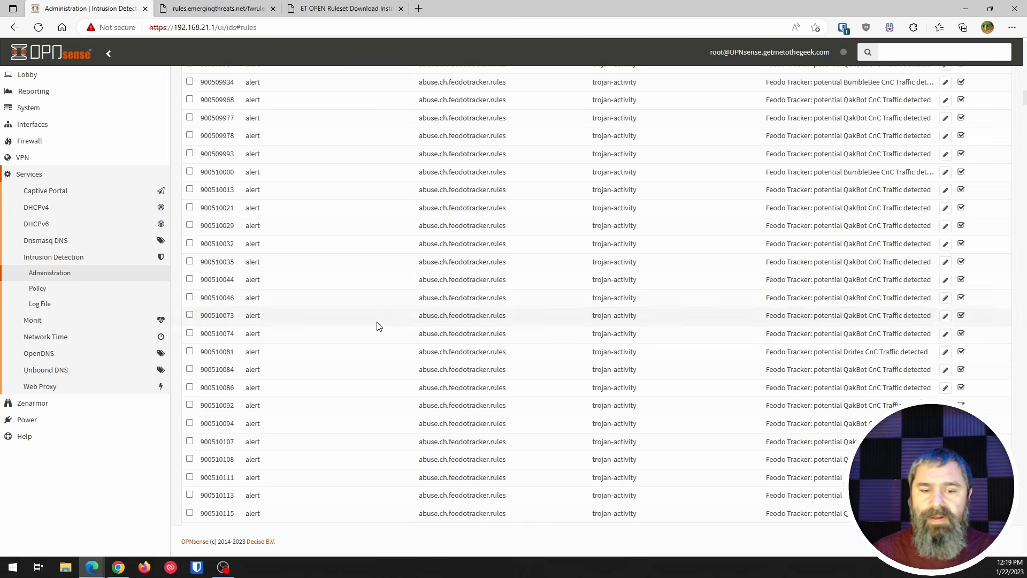
scroll(378, 325, "up", 15)
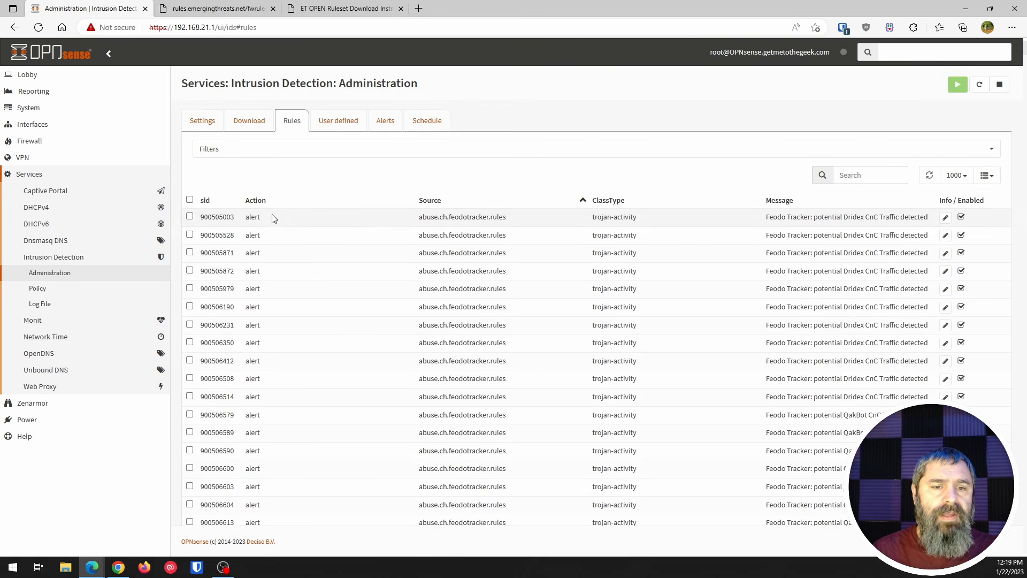
- Sort the rules by action in both directions and check the available filters, returning to the downloadable rulesets
left_click(262, 202)
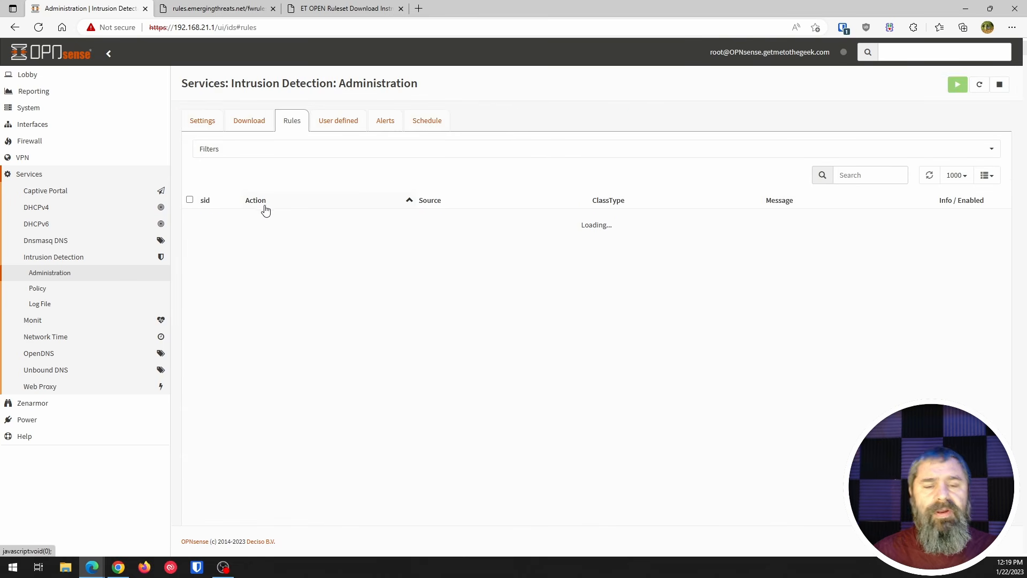
left_click(242, 153)
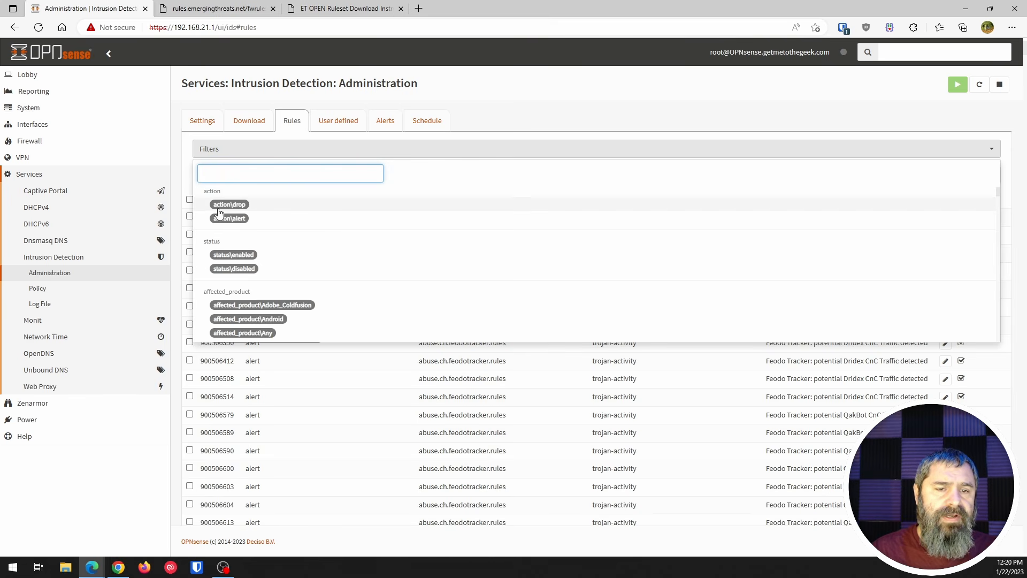
left_click(552, 95)
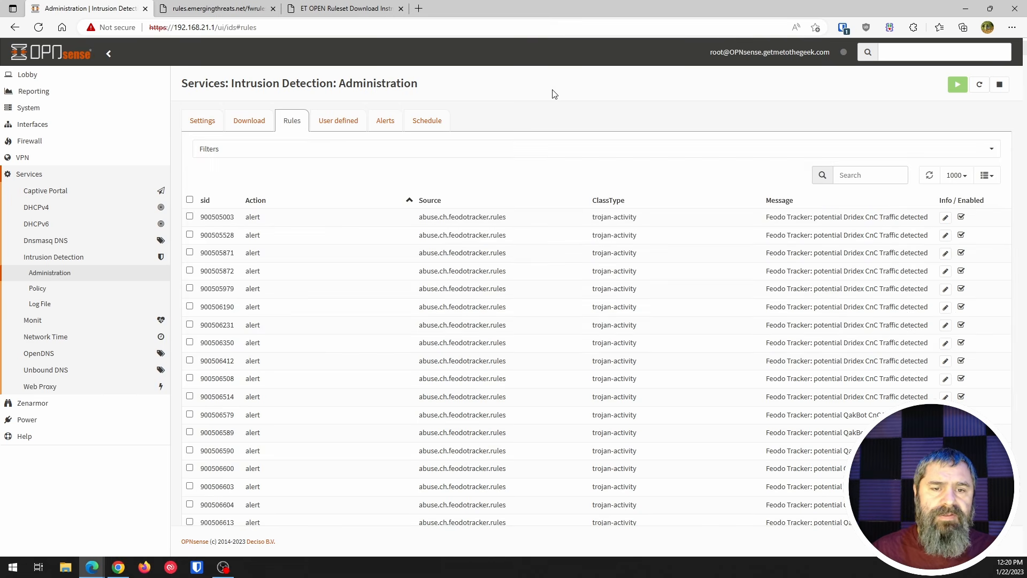
left_click(264, 203)
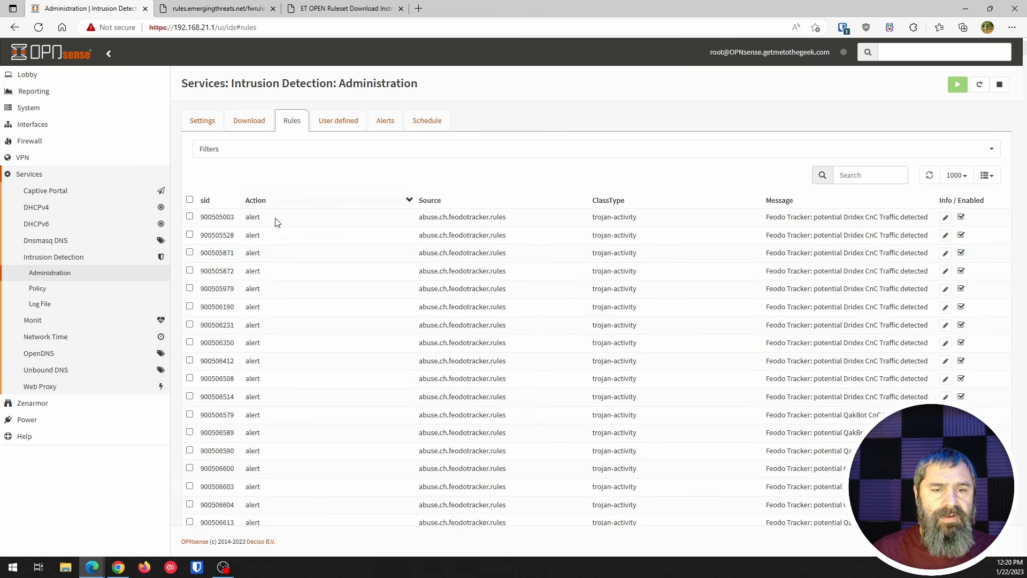
left_click(238, 121)
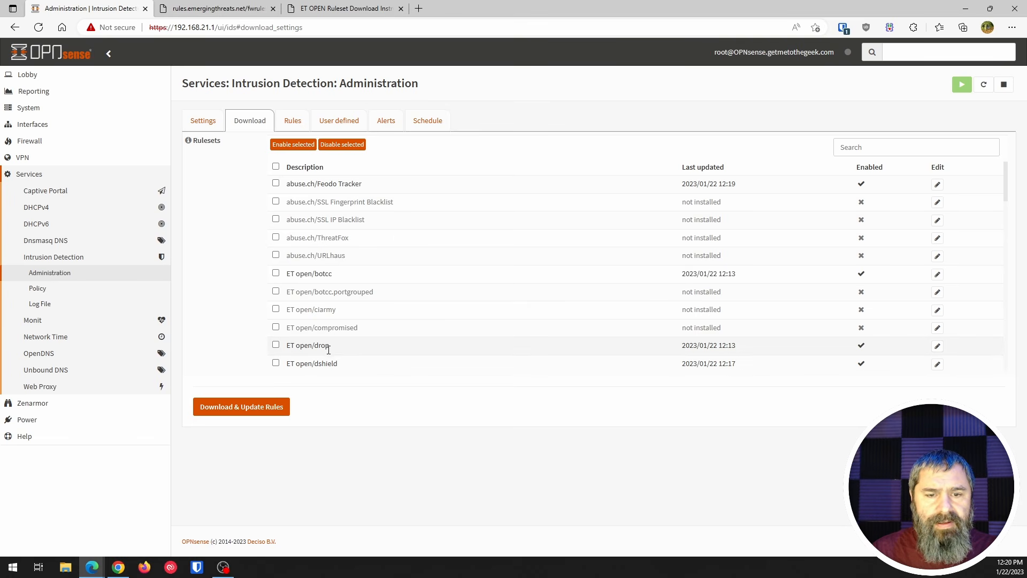
- Review the ET open/drop entry among the downloadable rulesets, and view the intrusion detection rules and alerts
scroll(298, 255, "down", 1)
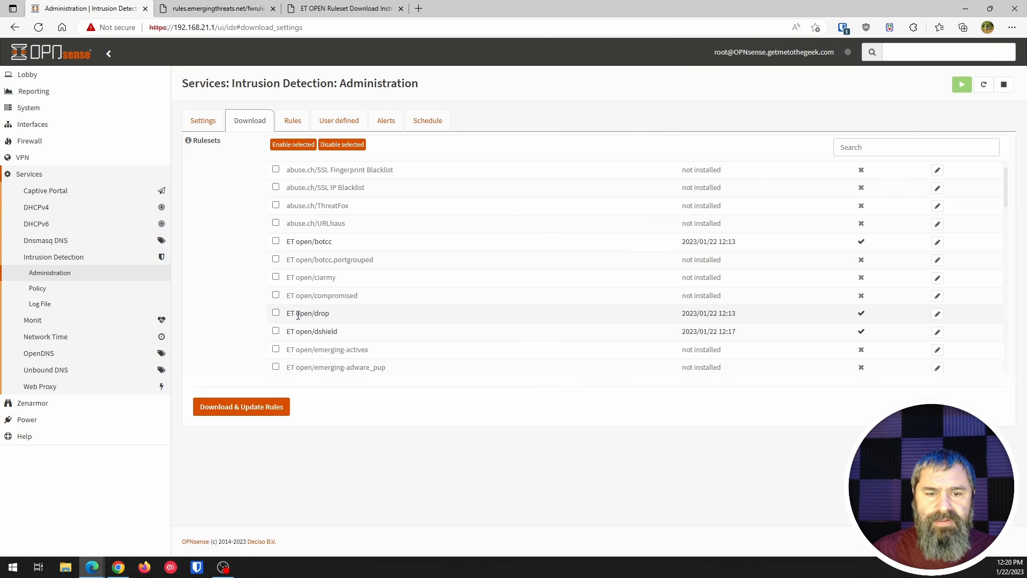
left_click_drag(298, 315, 330, 316)
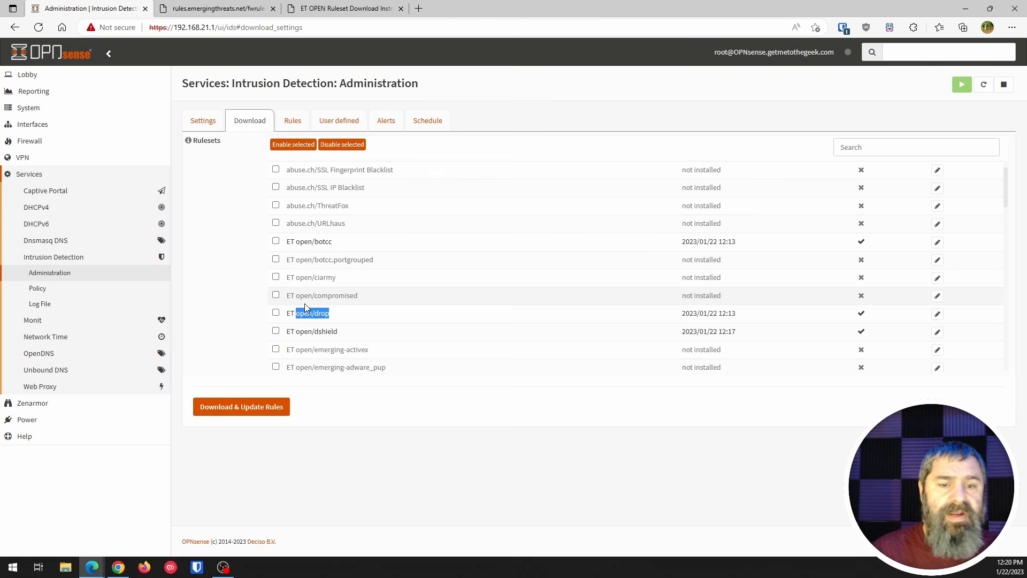
left_click(293, 122)
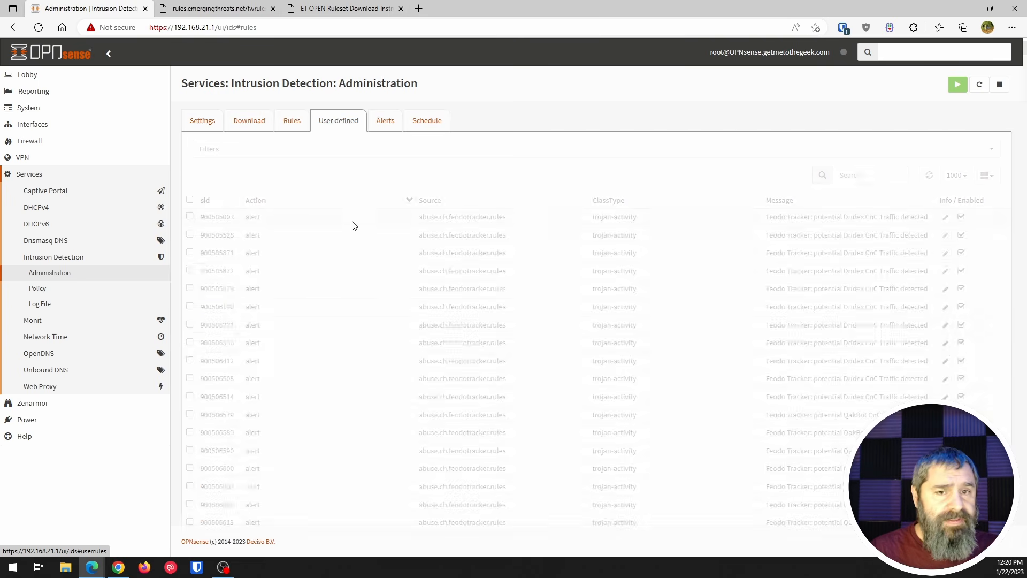
left_click(383, 123)
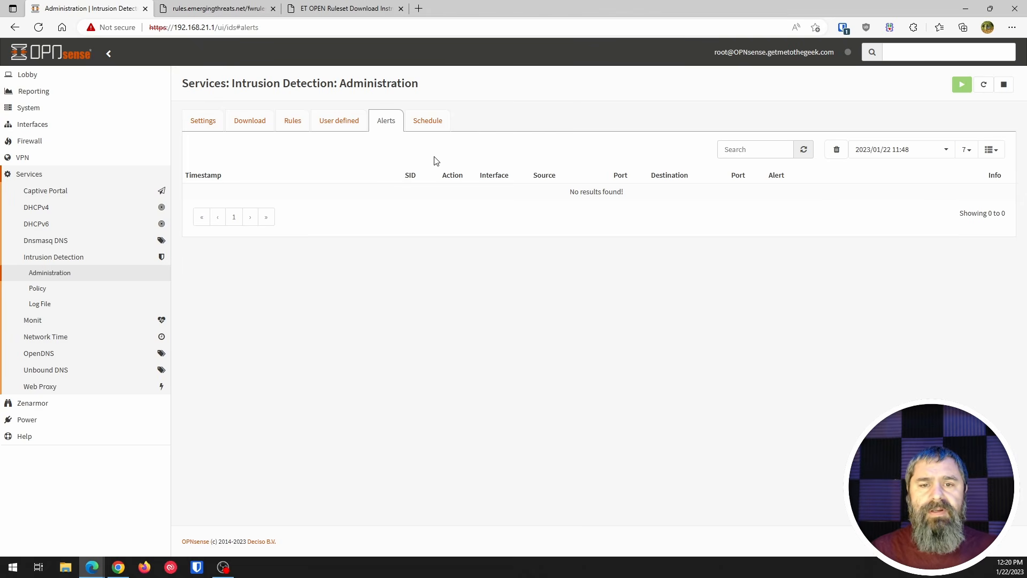
- Open the intrusion detection schedule, enable the ids rule updates job, set its hours to 12, and save it
left_click(431, 122)
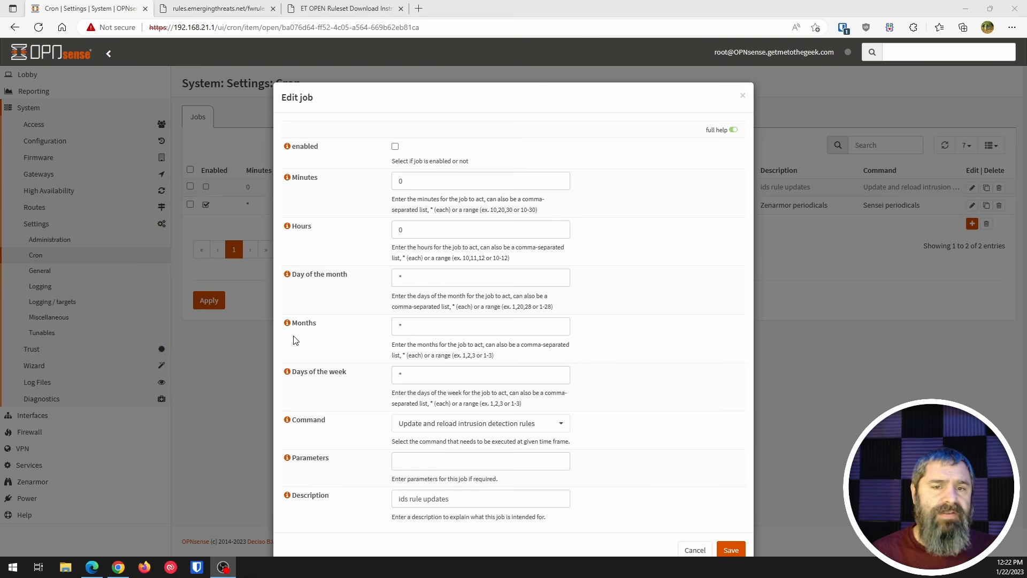
left_click(395, 147)
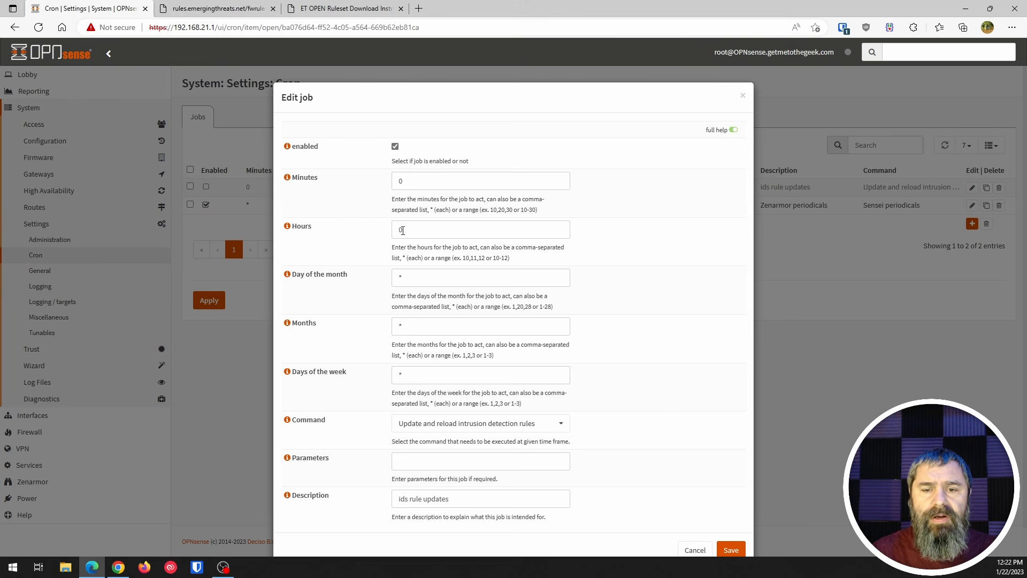
left_click(403, 230)
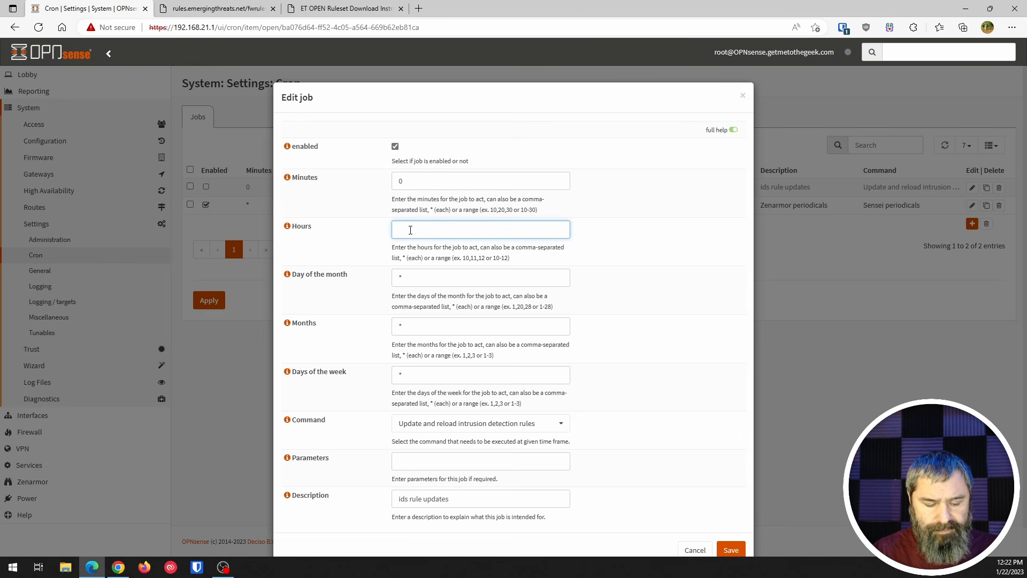
type("12")
left_click(363, 259)
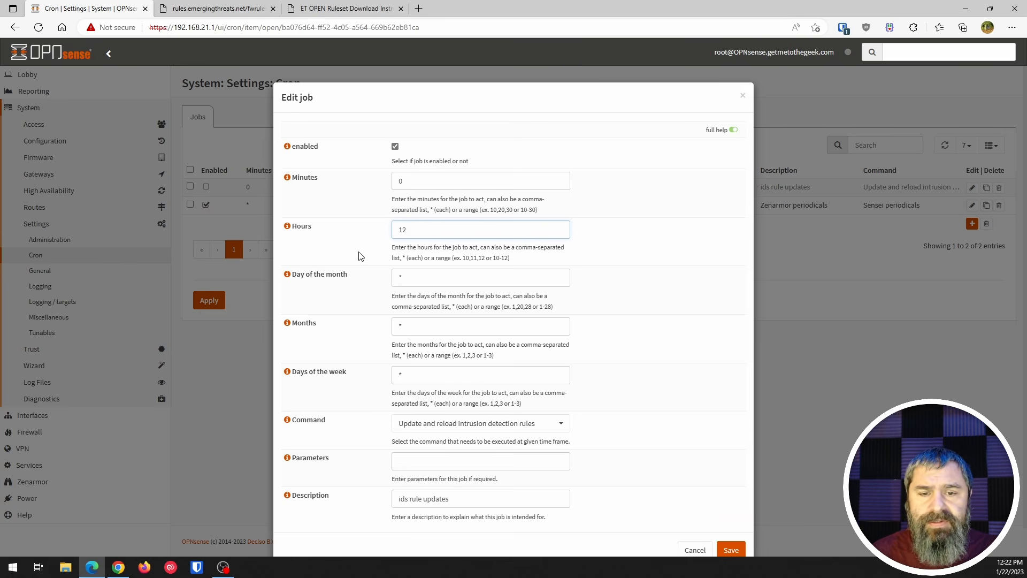
scroll(365, 321, "down", 1)
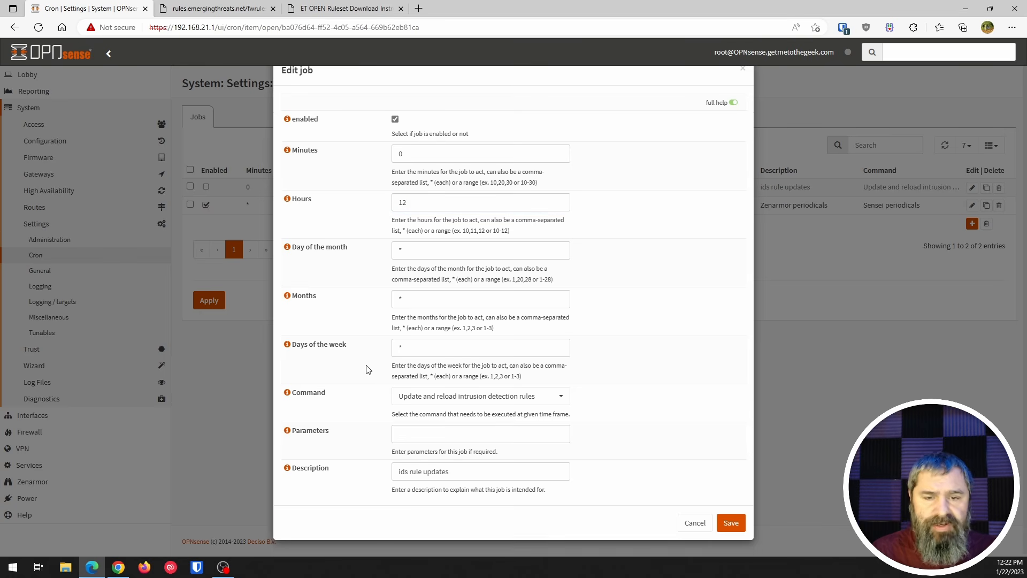
left_click(731, 522)
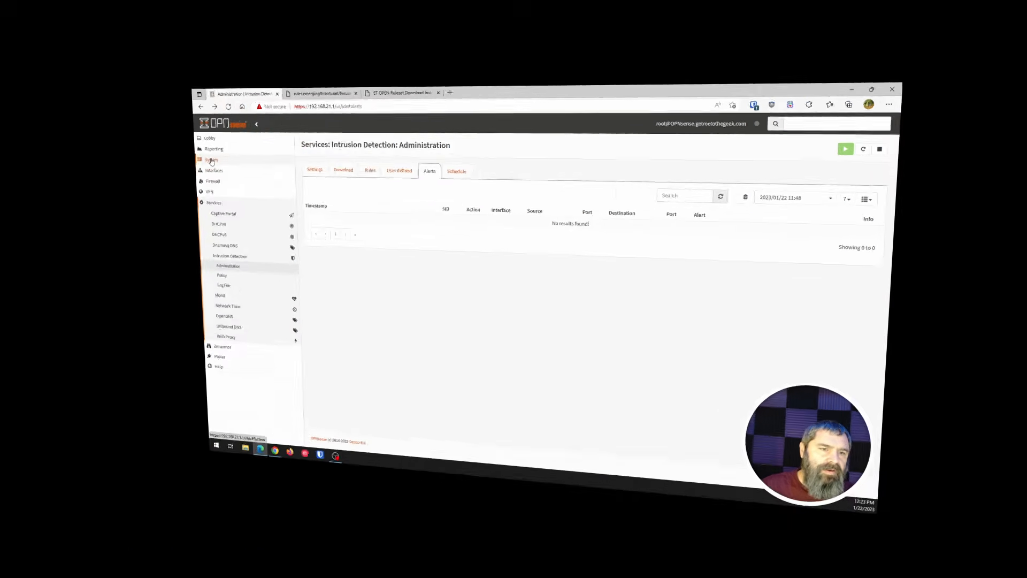
- View the scheduled jobs in the system's Cron settings
left_click(30, 107)
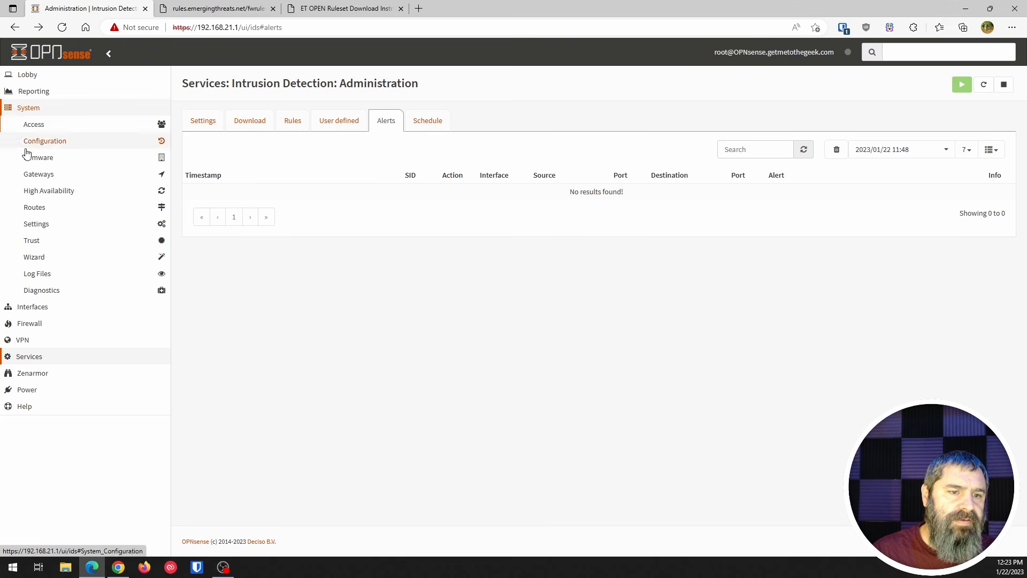
left_click(38, 223)
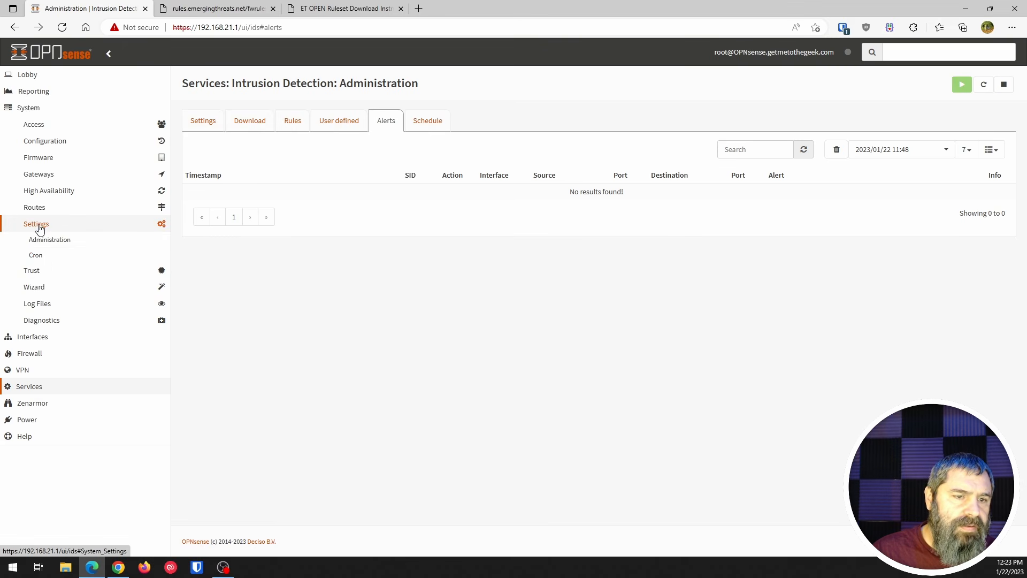
left_click(36, 255)
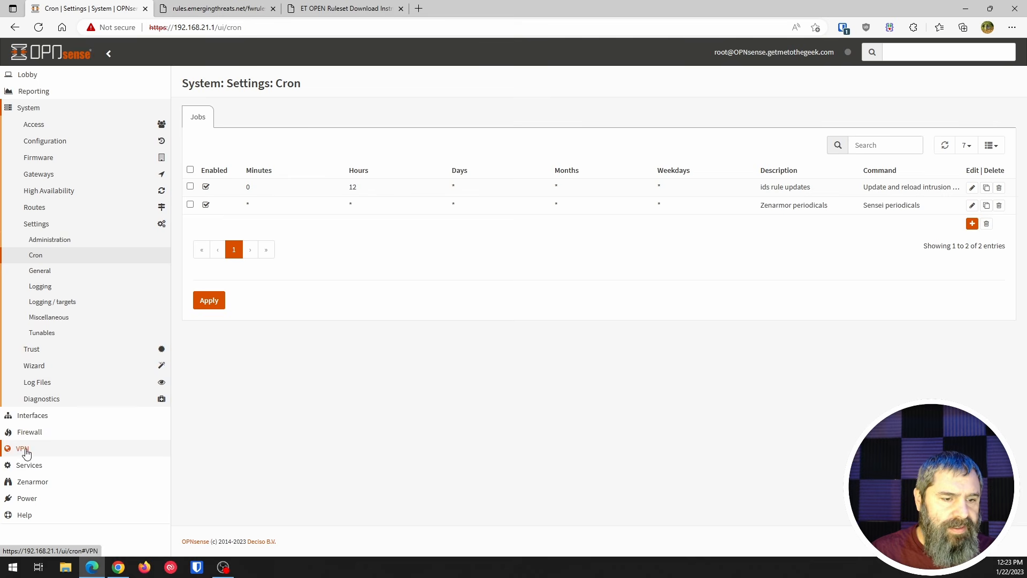
- Look through the intrusion detection log file and policies, and return to the intrusion detection administration settings
left_click(30, 465)
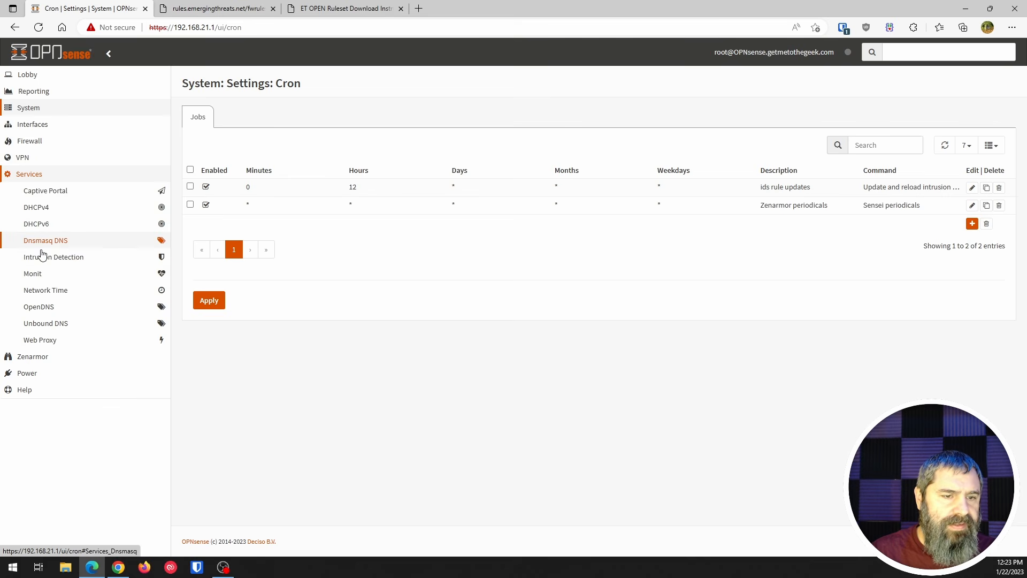
left_click(43, 258)
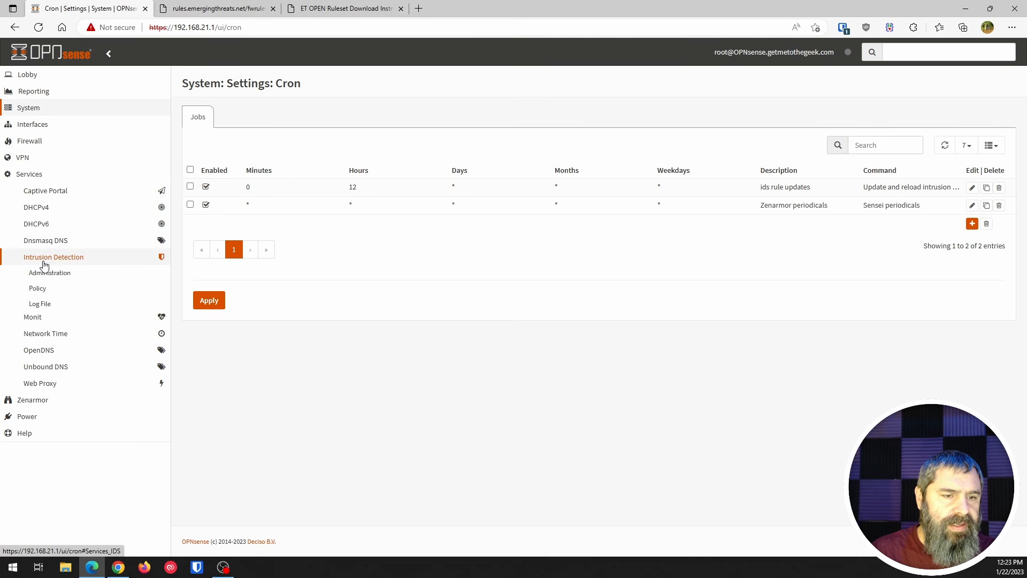
left_click(43, 308)
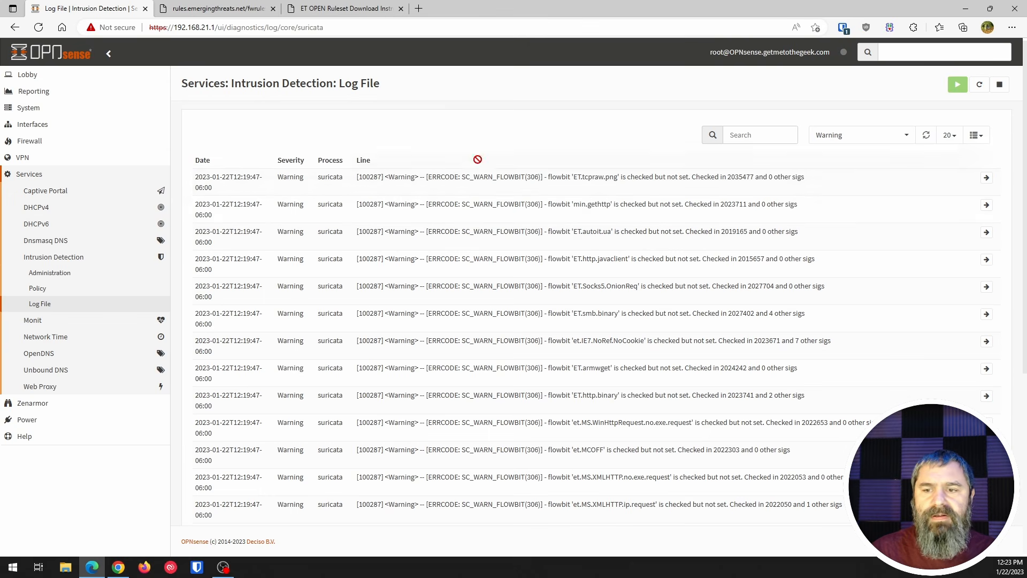
scroll(369, 257, "down", 5)
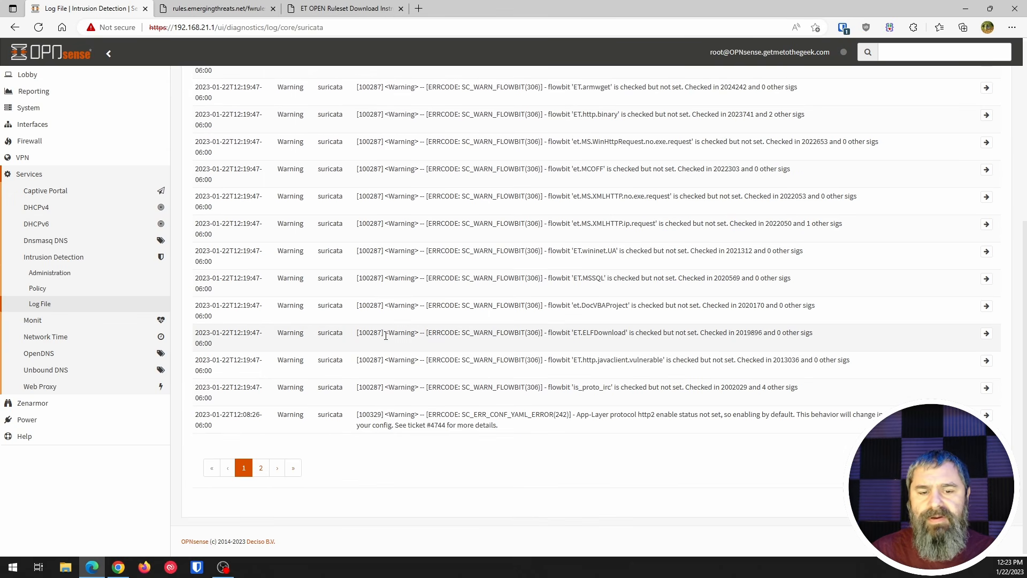
scroll(385, 335, "up", 5)
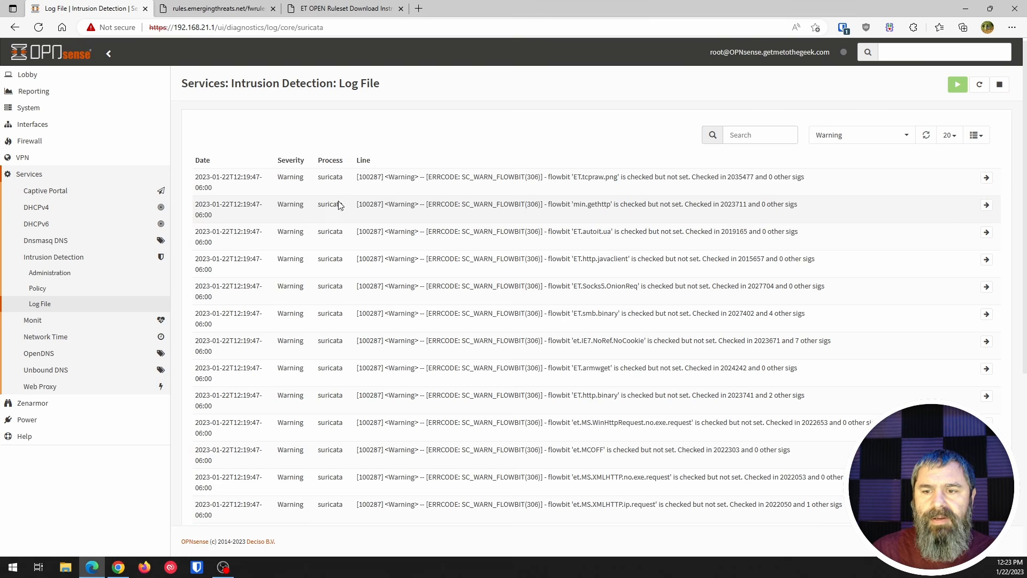
left_click(37, 288)
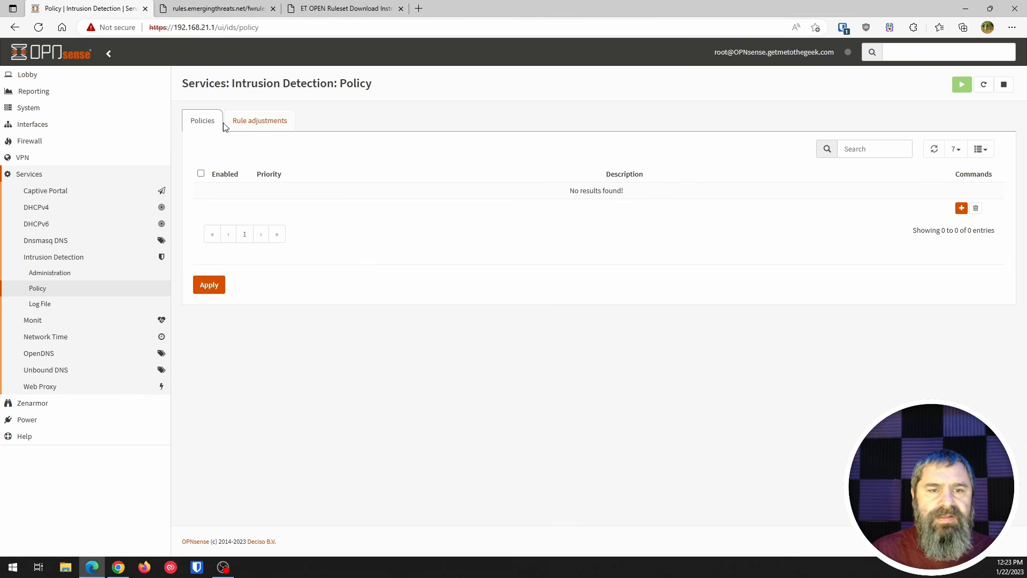
left_click(61, 273)
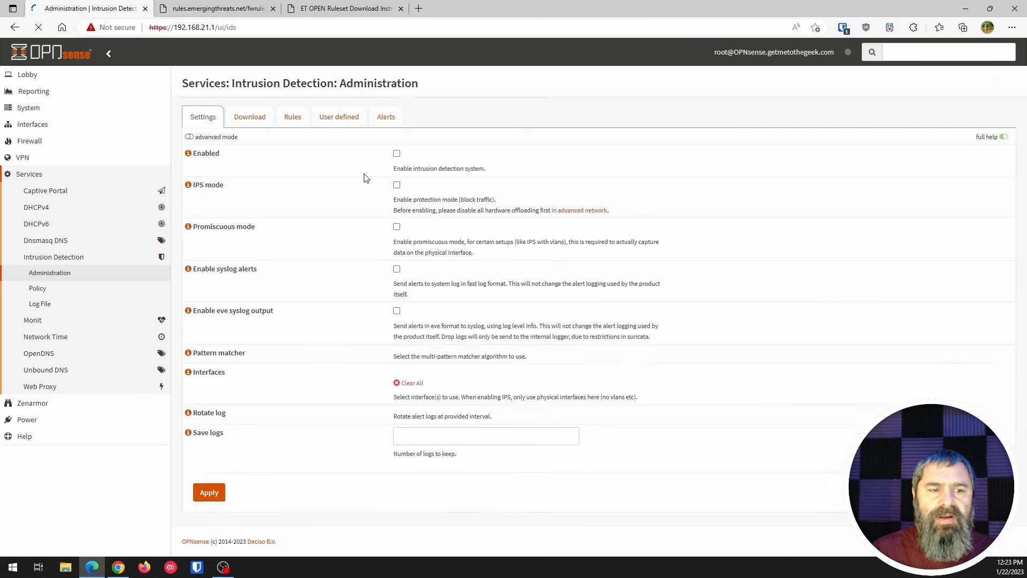